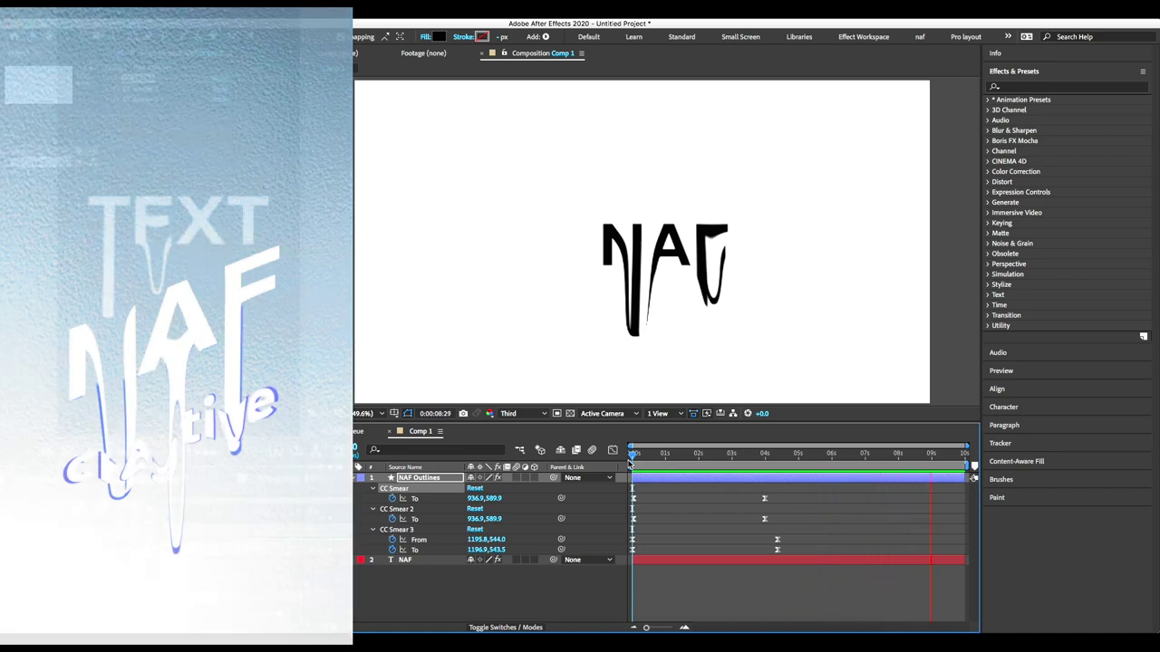
Preview the existing Comp 1 drips, stop playback and close the Comp 1 timeline
drag(632, 462, 782, 462)
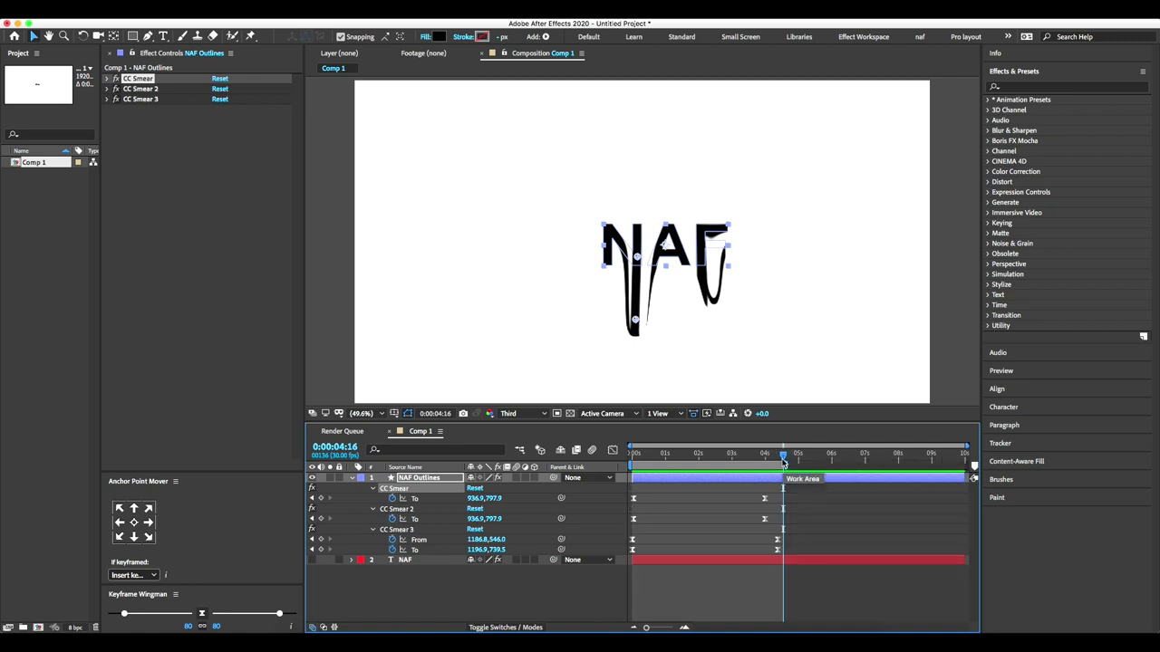
drag(784, 462, 632, 463)
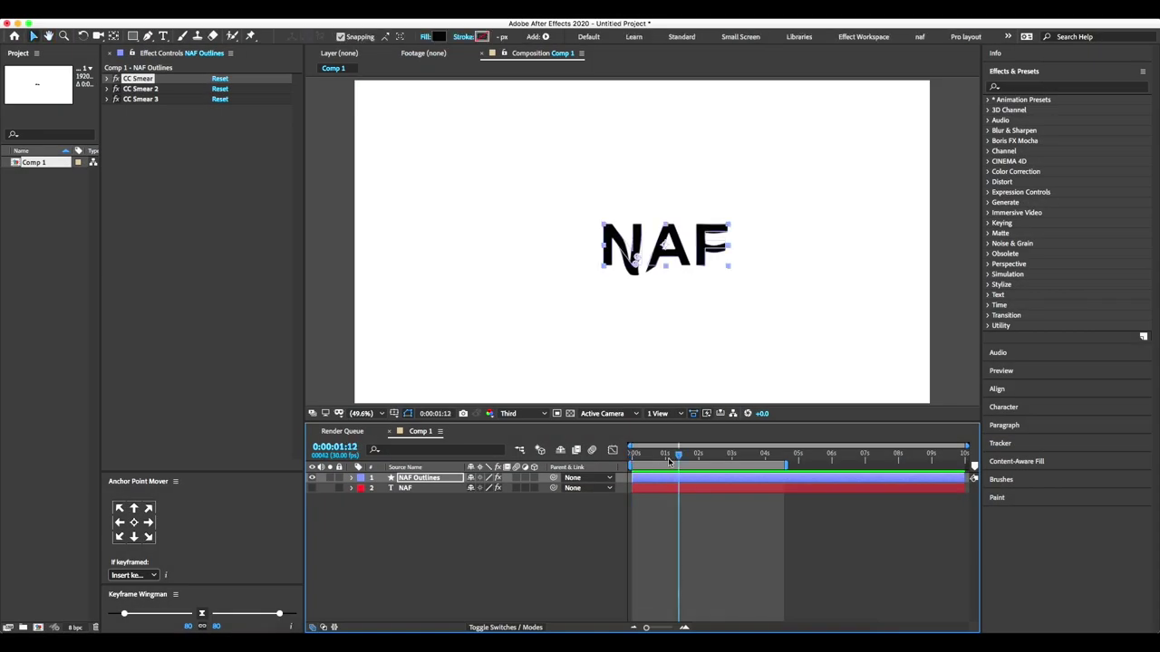
key(space)
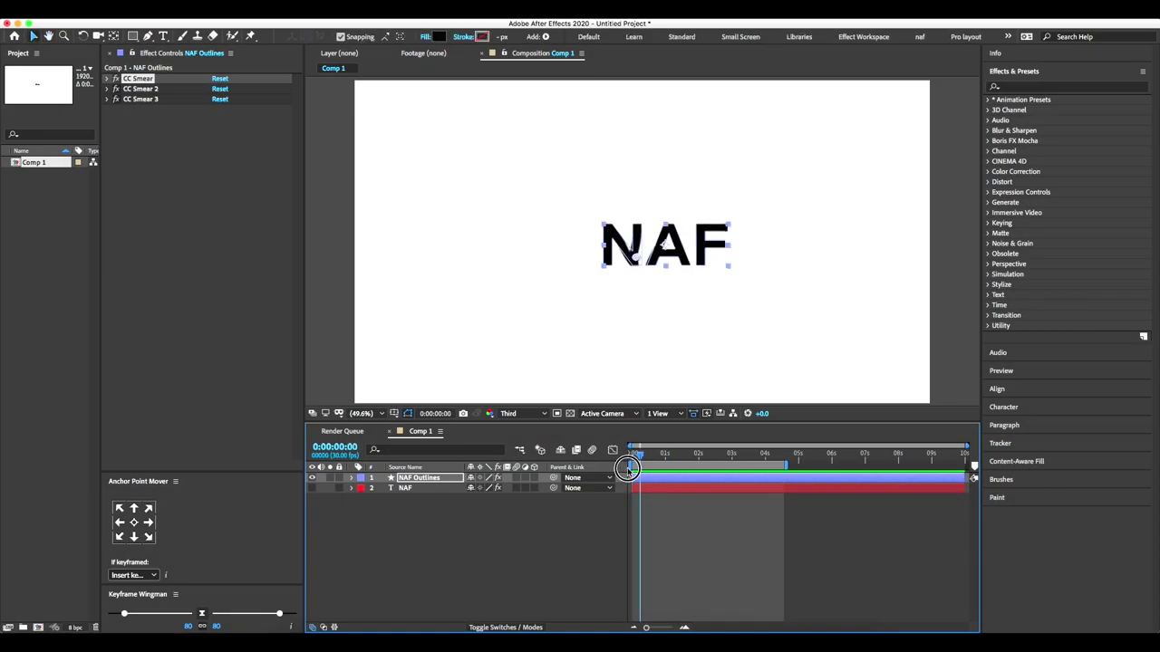
click(440, 434)
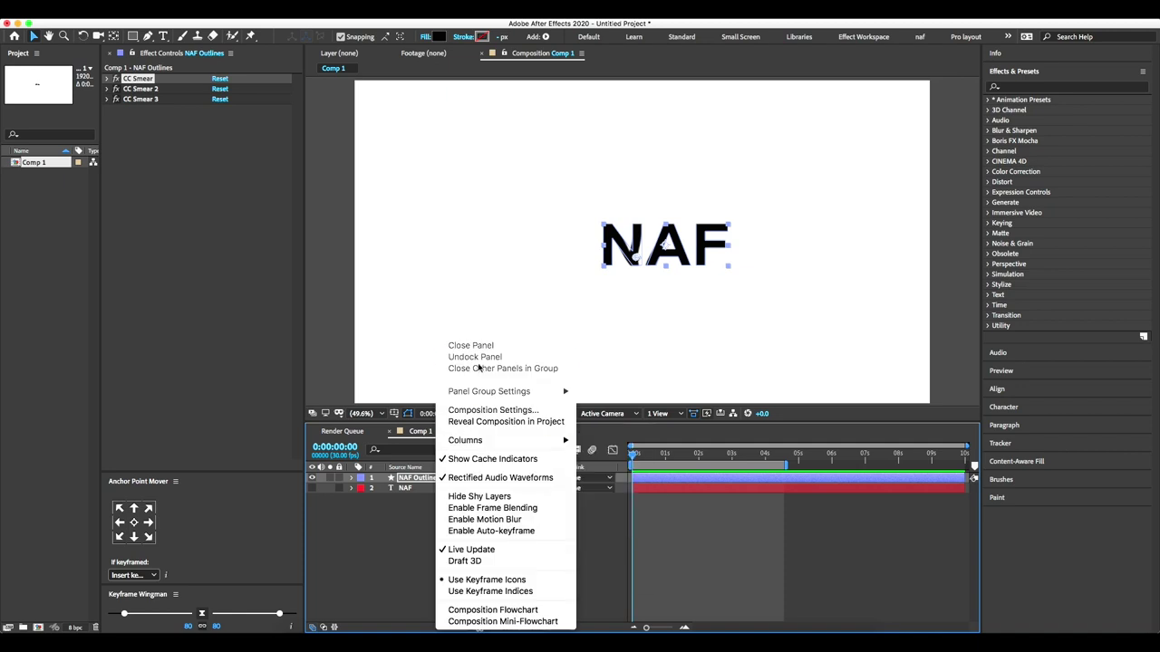
click(463, 350)
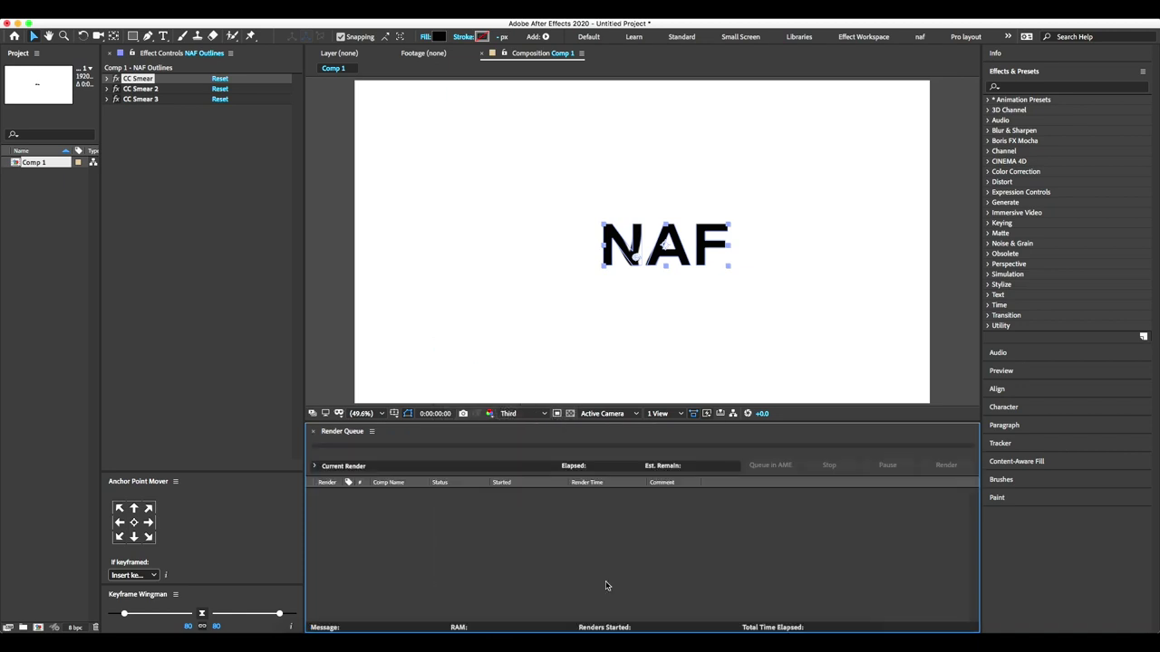
Create a new 'text' composition with a black background, then bring Comp 1 forward again
key(ctrl+n)
key(BackSpace)
text(ext)
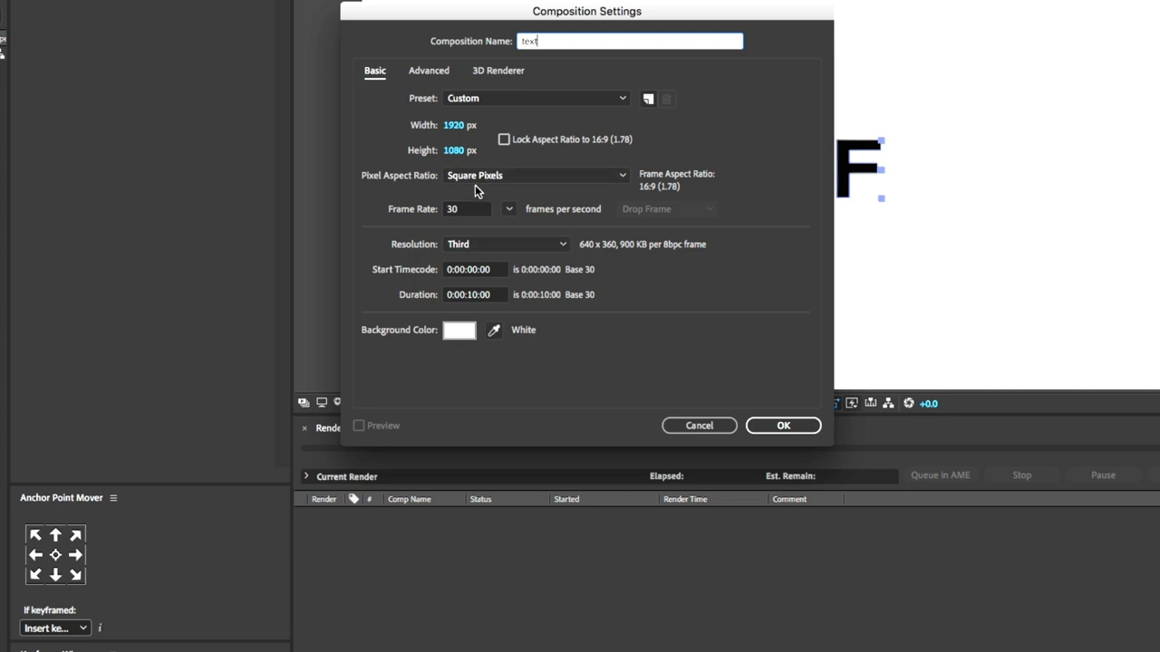
click(467, 336)
click(145, 624)
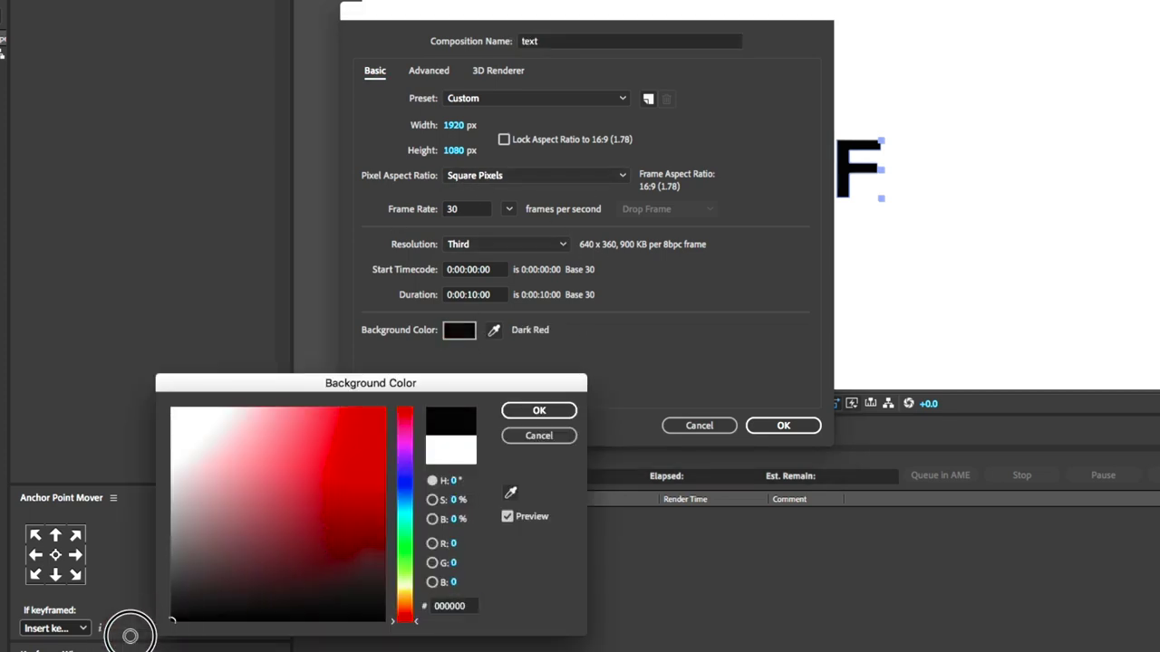
click(541, 411)
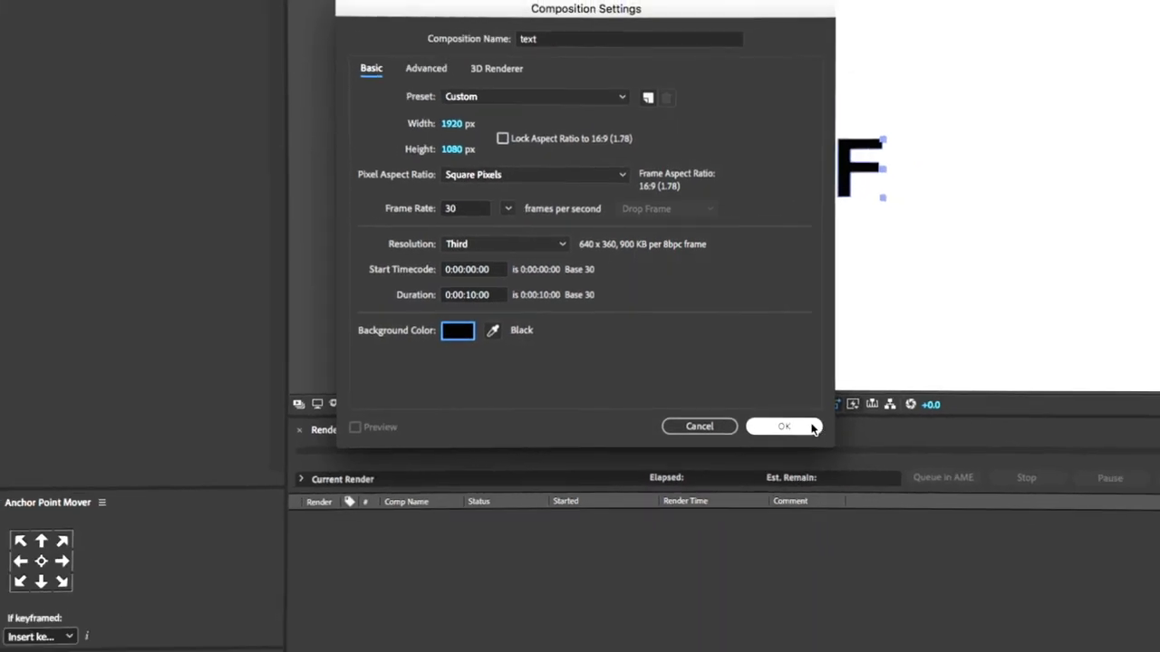
click(814, 426)
click(413, 433)
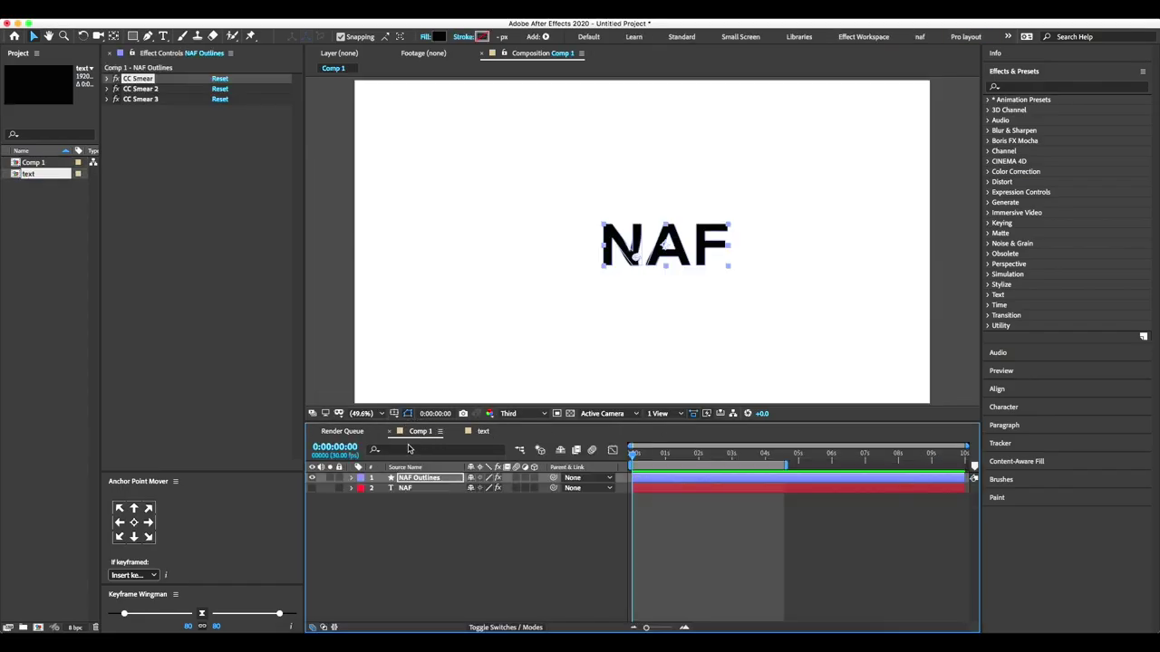
click(477, 432)
Close Comp 1 so the black text composition is shown
click(417, 433)
click(439, 432)
click(470, 345)
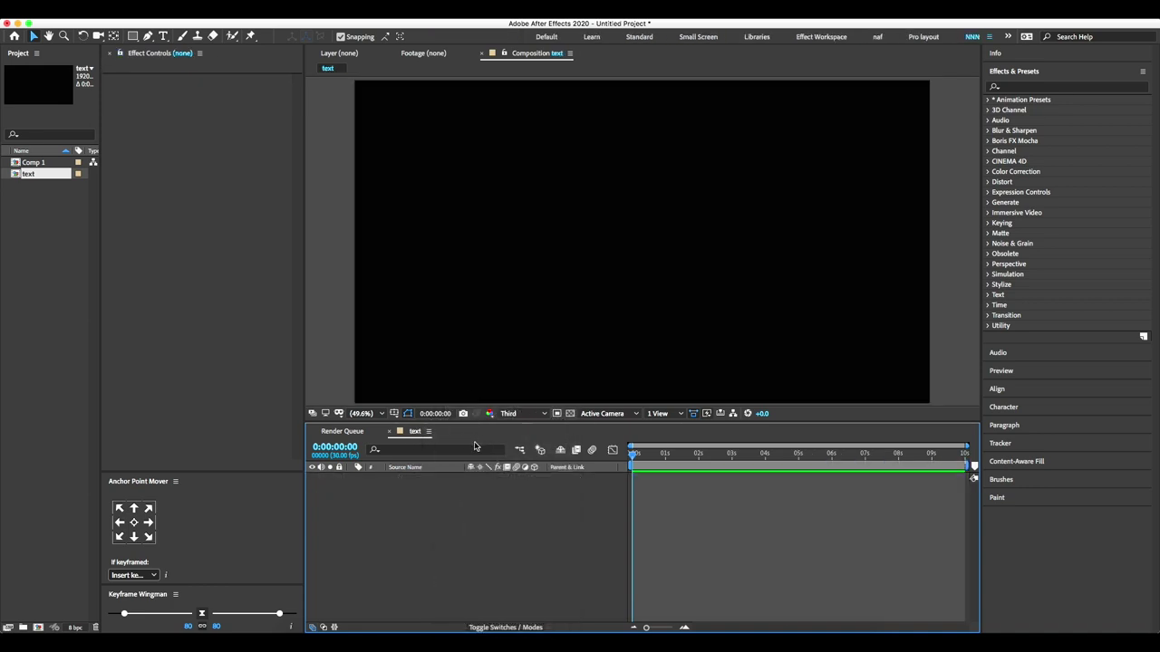
drag(629, 455, 617, 471)
Add a text layer reading 'Text', select the word and show its character settings
click(163, 36)
click(610, 214)
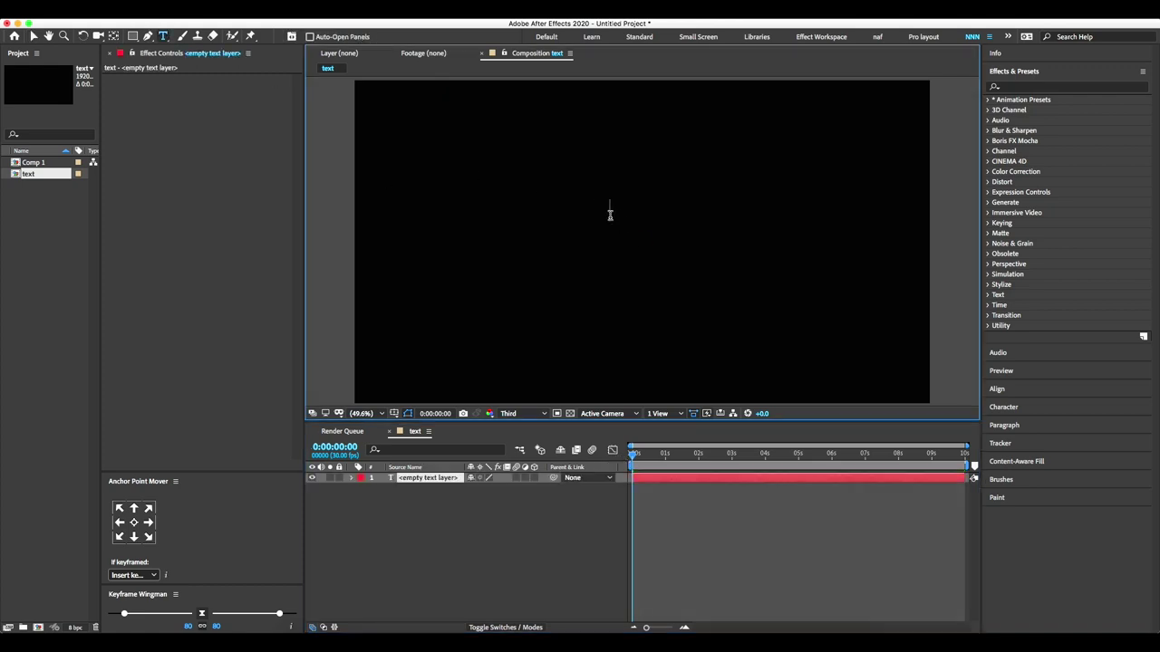
text(Text)
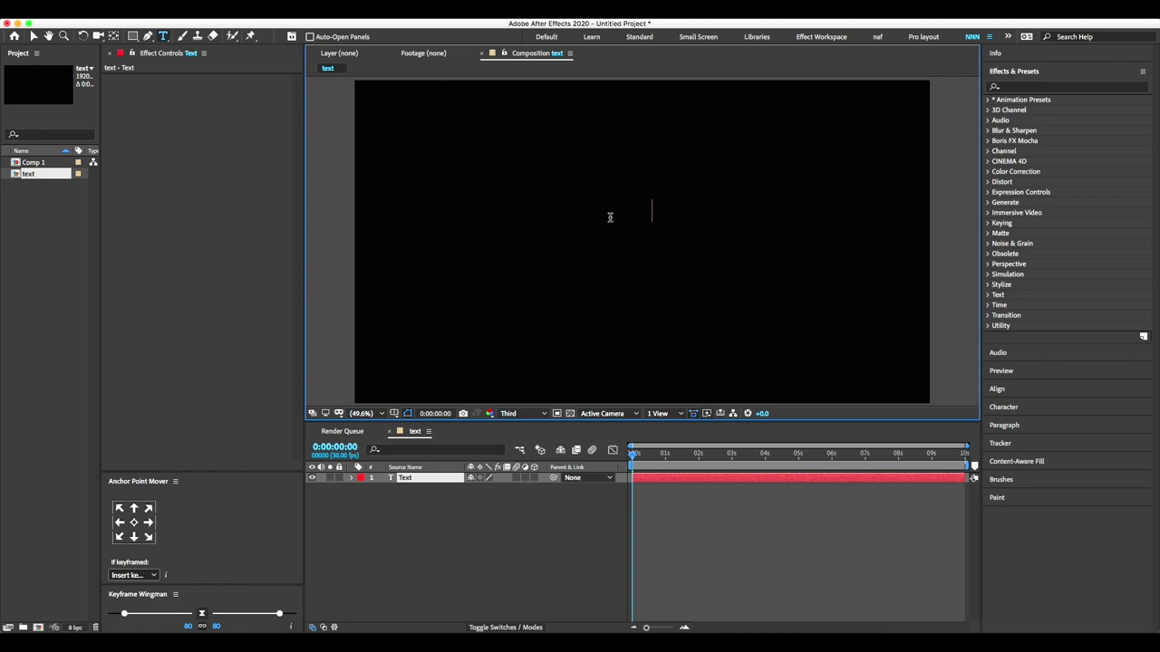
double_click(610, 218)
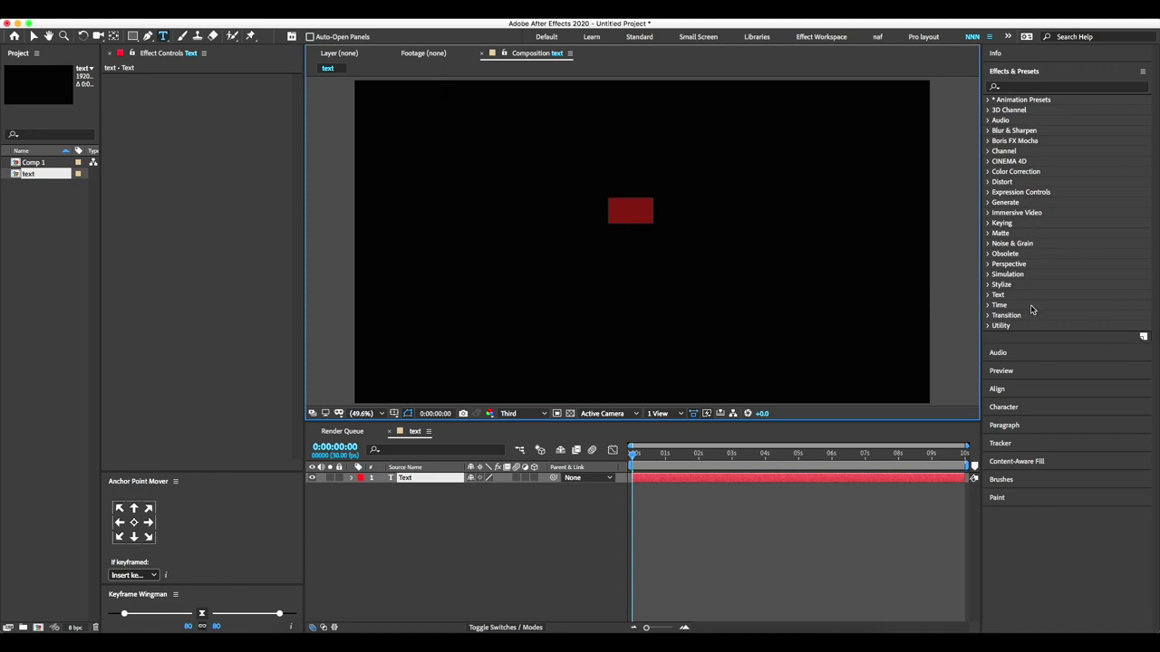
click(1004, 406)
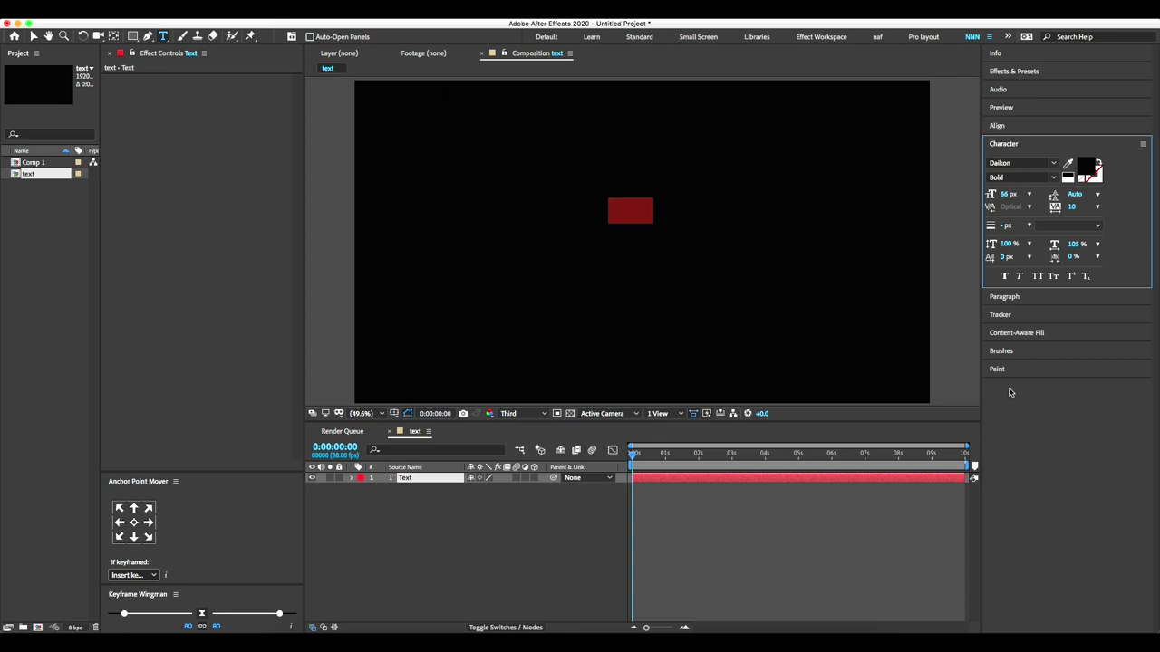
Set the font size to 300 px
click(1007, 194)
text(400)
key(Return)
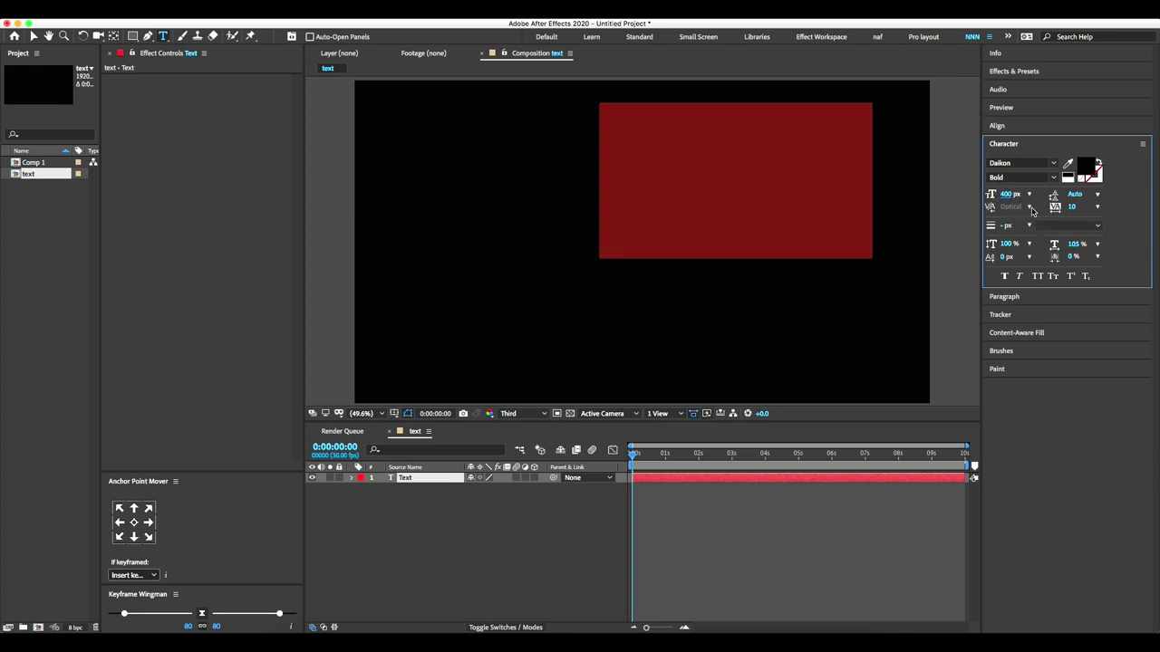
click(1010, 194)
text(300)
key(Return)
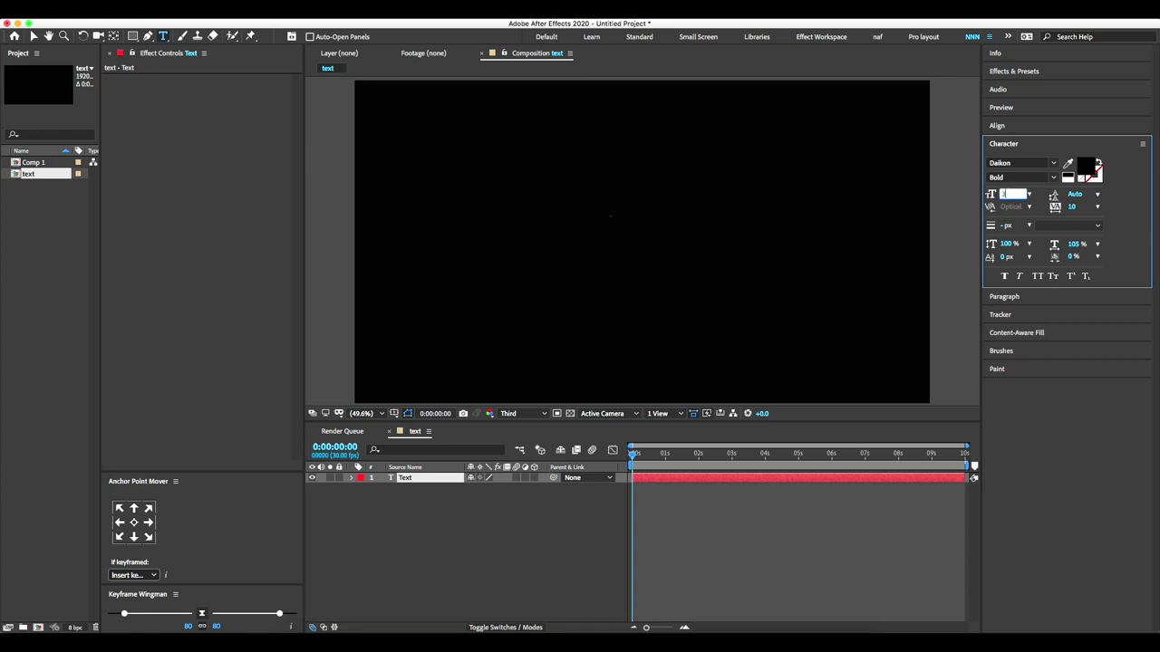
Make the text fill white and turn on All Caps
click(1085, 179)
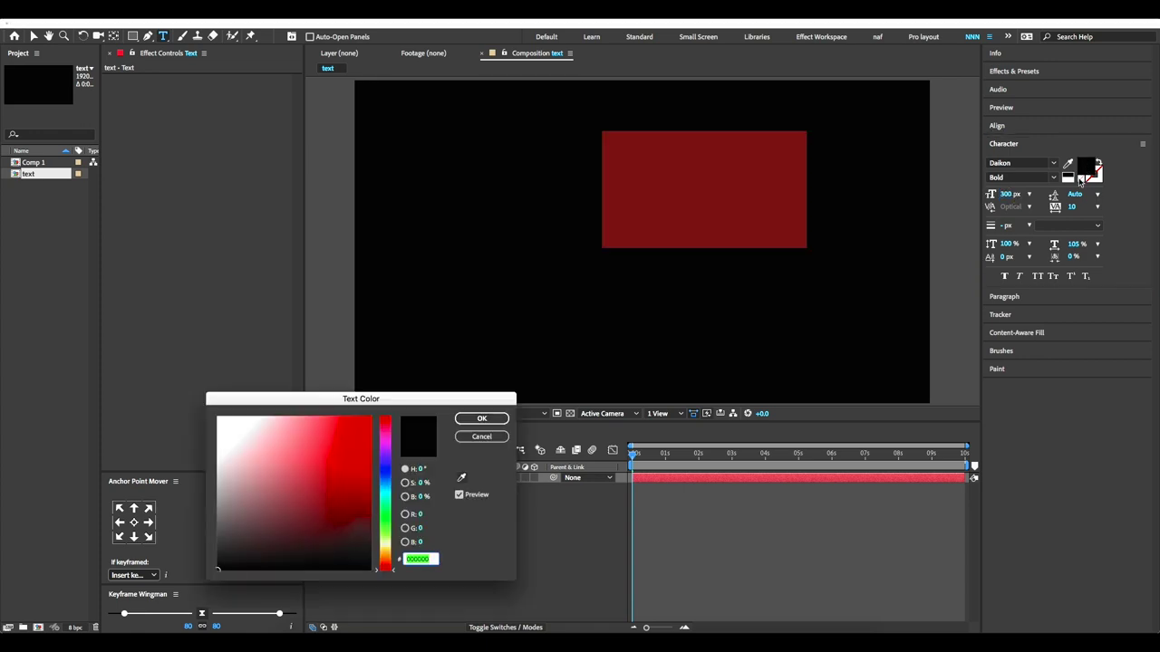
drag(366, 474, 187, 396)
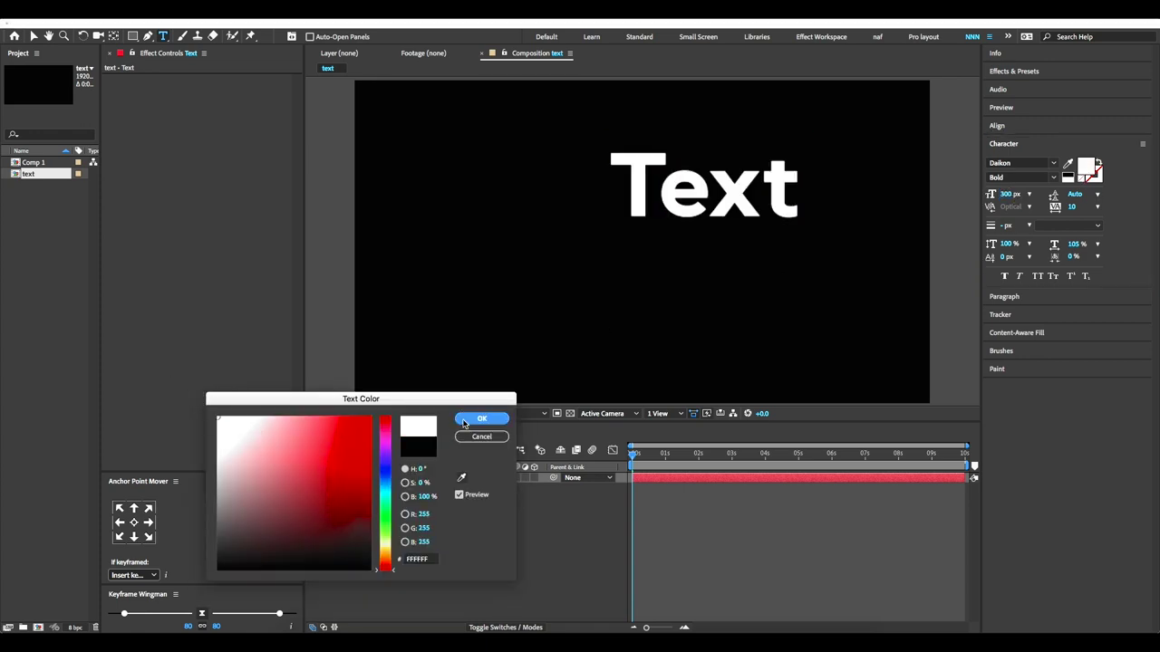
click(482, 418)
click(1036, 275)
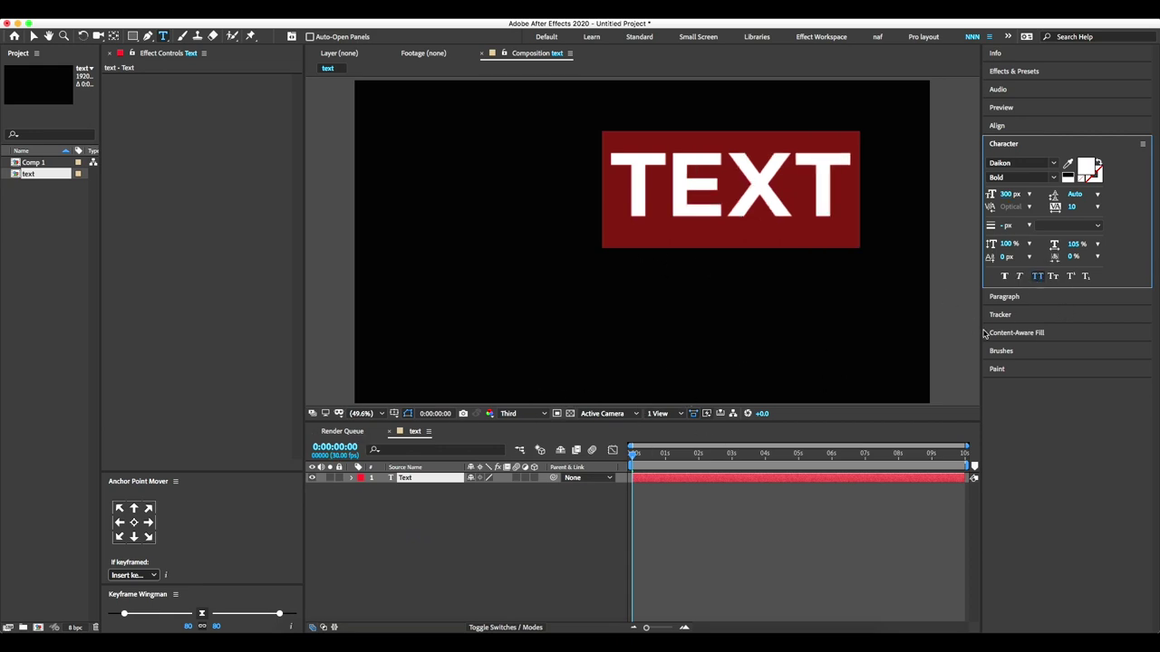
Centre TEXT horizontally and vertically in the composition, then select the layer
click(1005, 298)
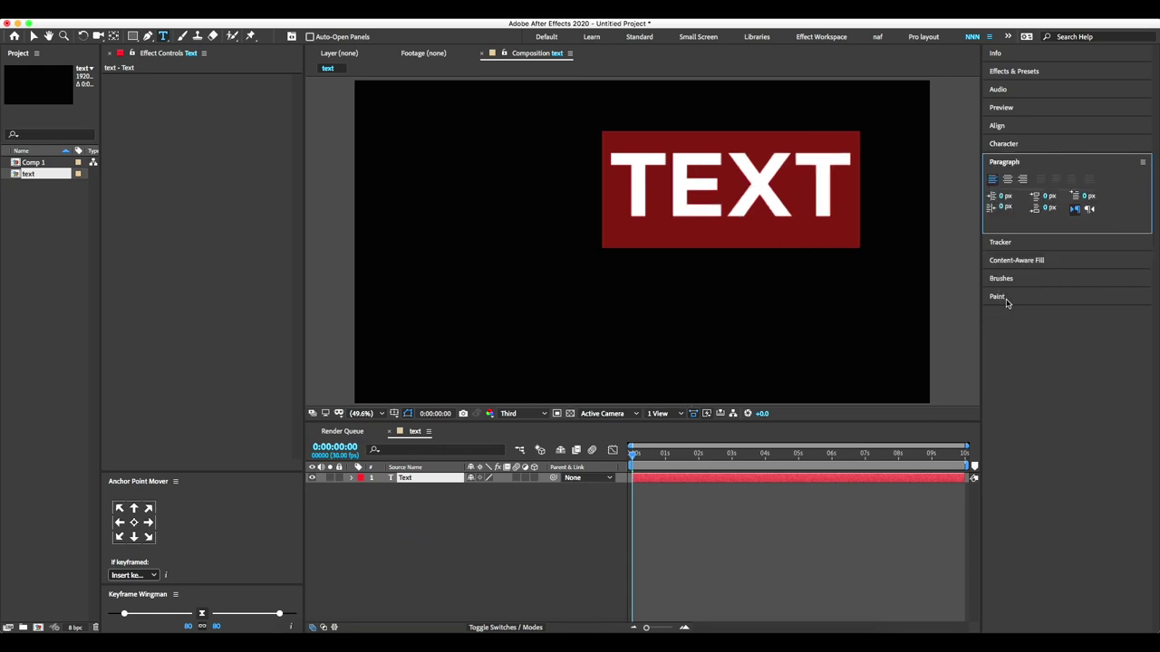
click(997, 126)
key(Escape)
click(1022, 182)
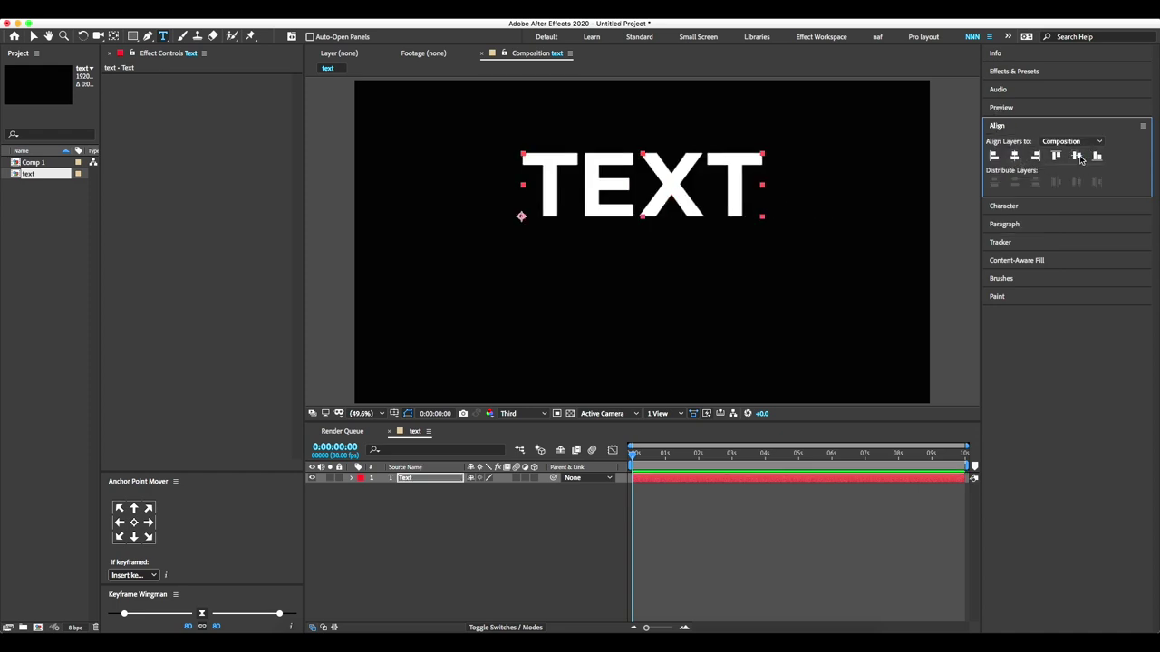
click(1078, 155)
click(33, 36)
click(634, 239)
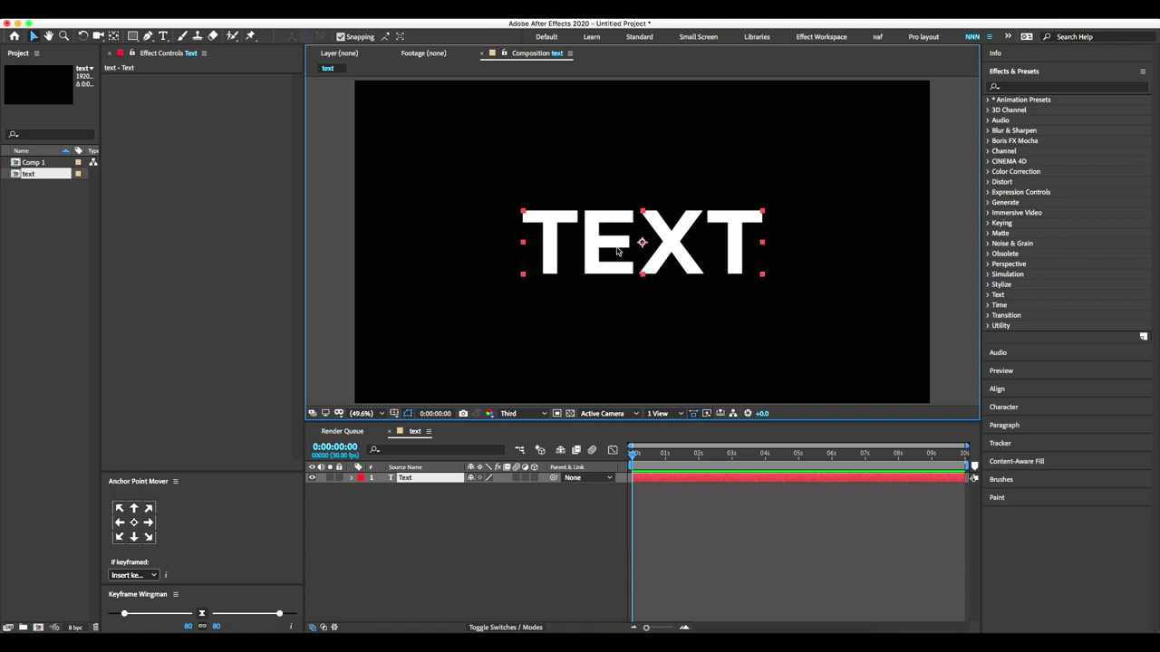
Duplicate the Text layer to make Text 2
click(134, 523)
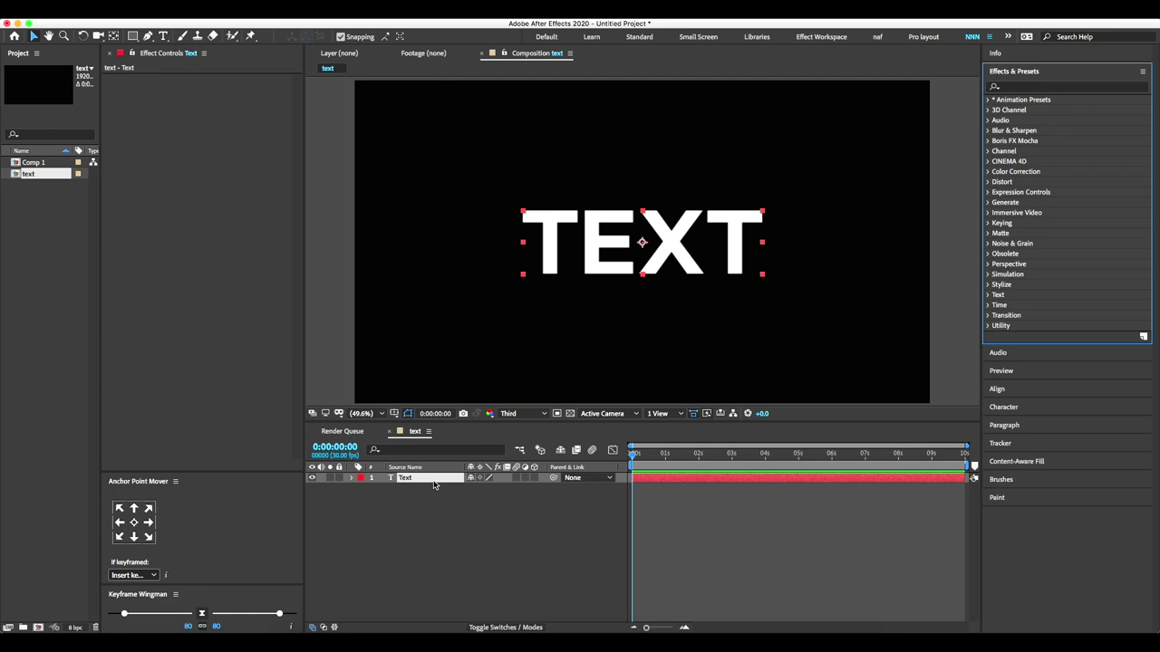
click(428, 508)
click(414, 478)
key(Return)
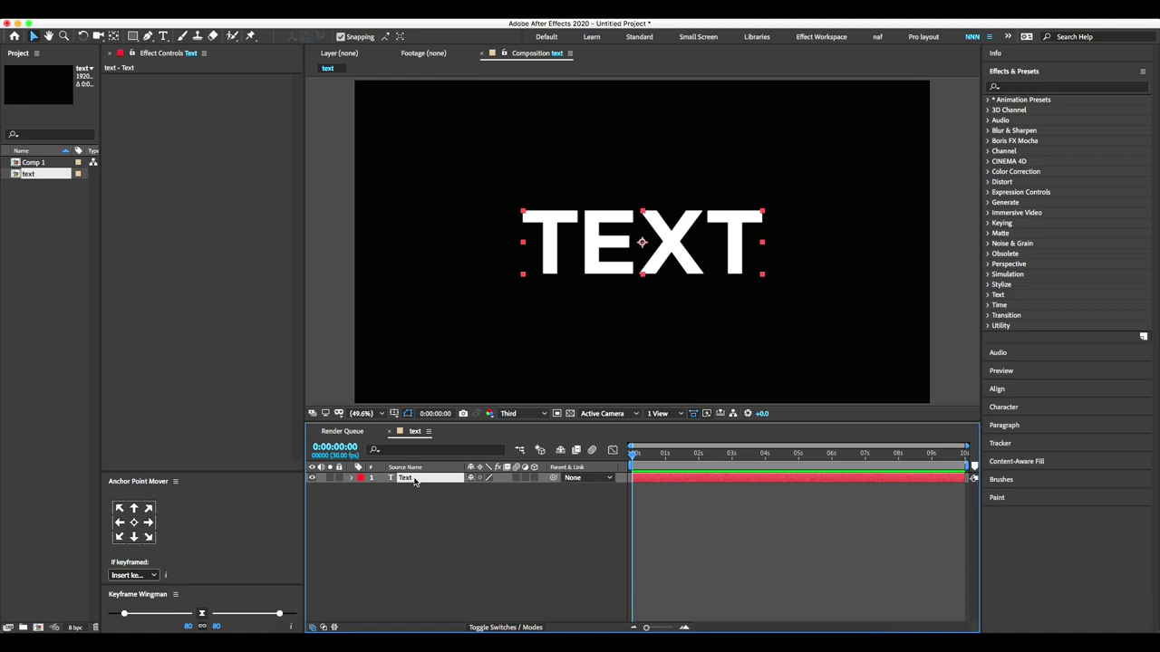
key(ctrl+d)
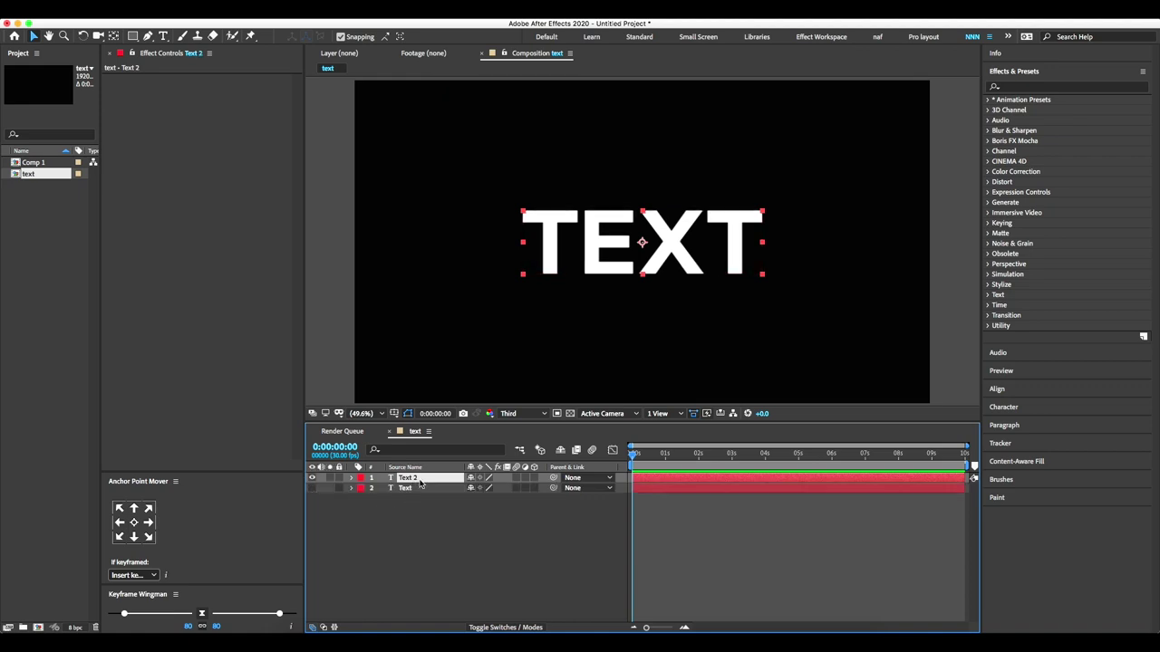
Convert the Text 2 letters into masks with Layer > Create > Create Masks from Text
click(168, 17)
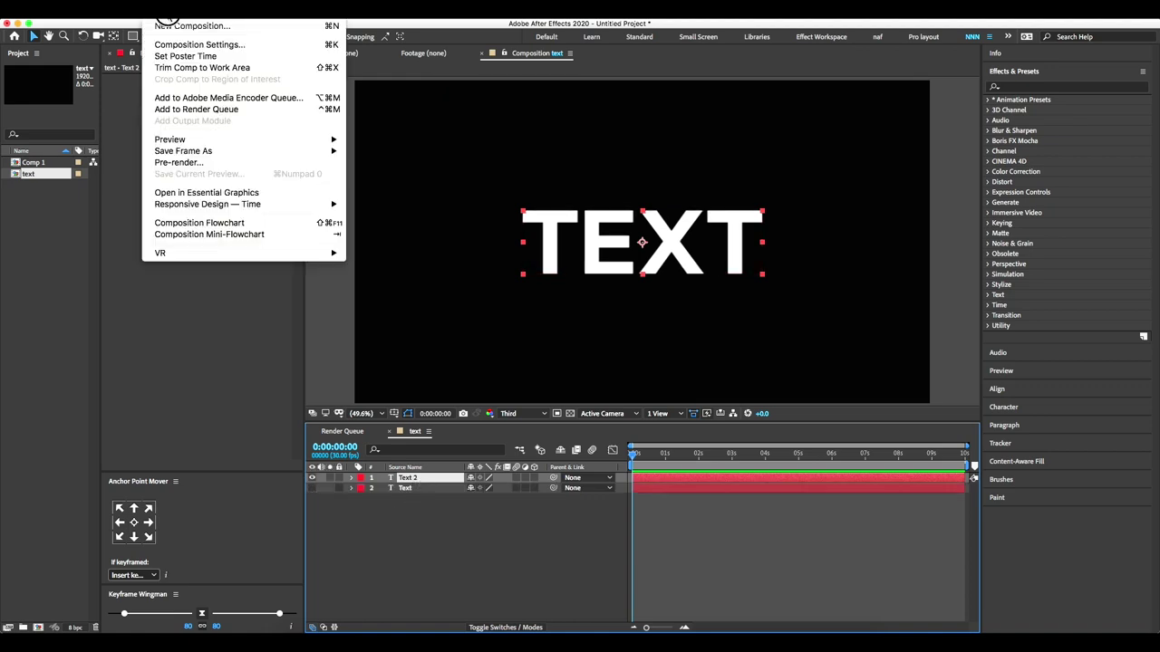
mouse_move(233, 17)
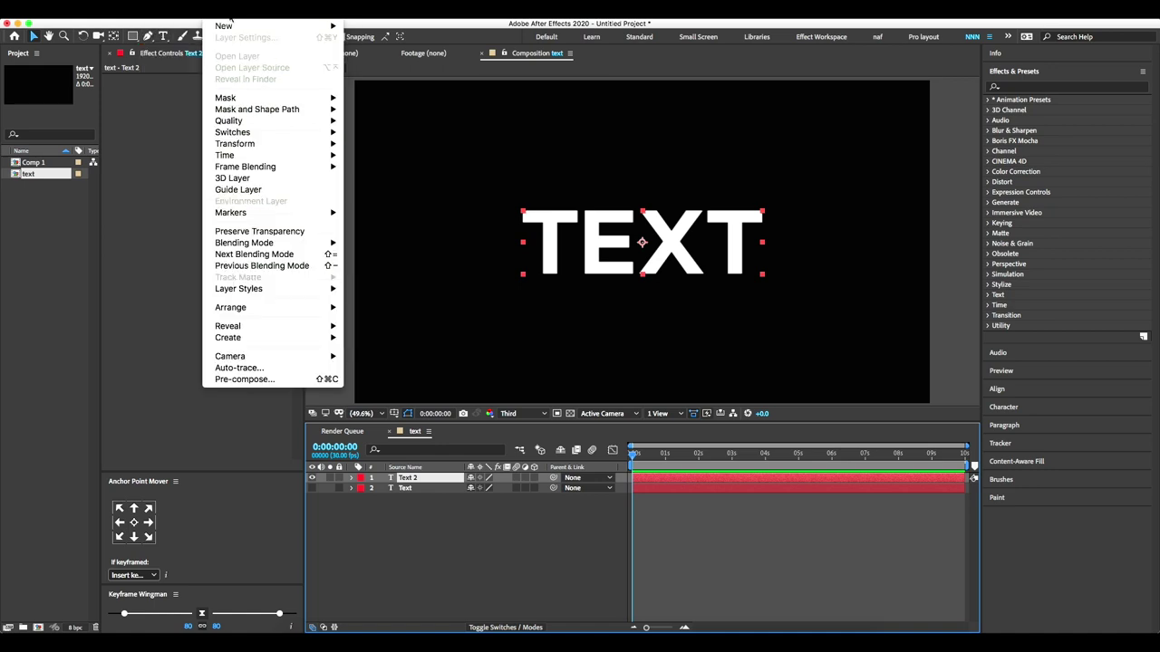
mouse_move(271, 338)
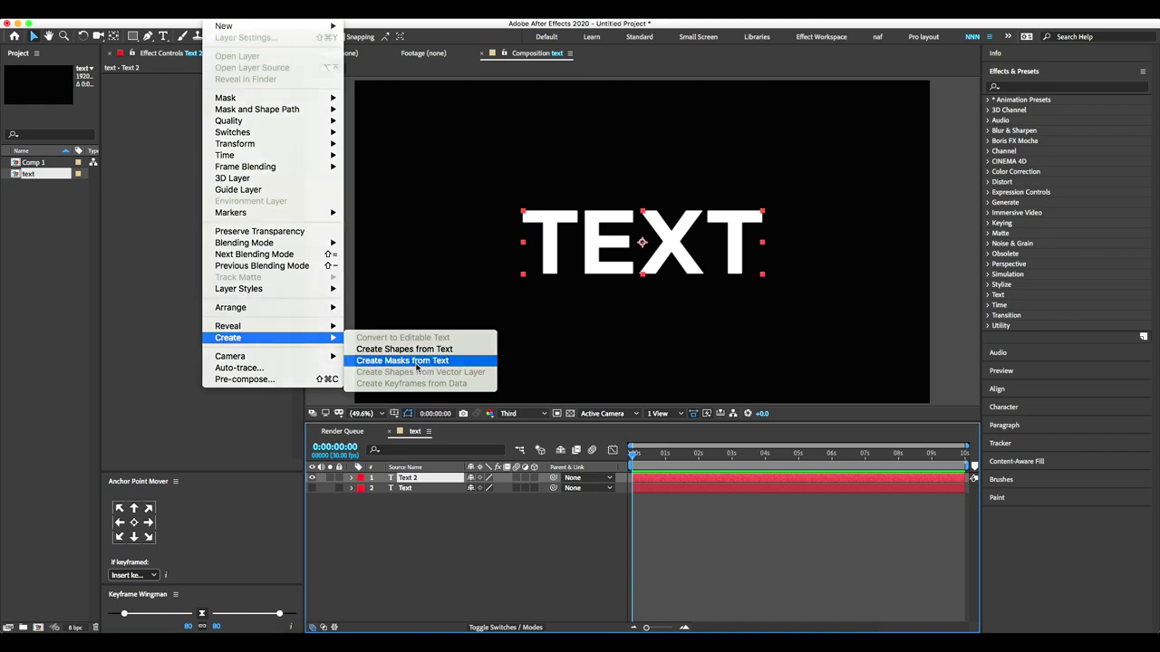
click(417, 367)
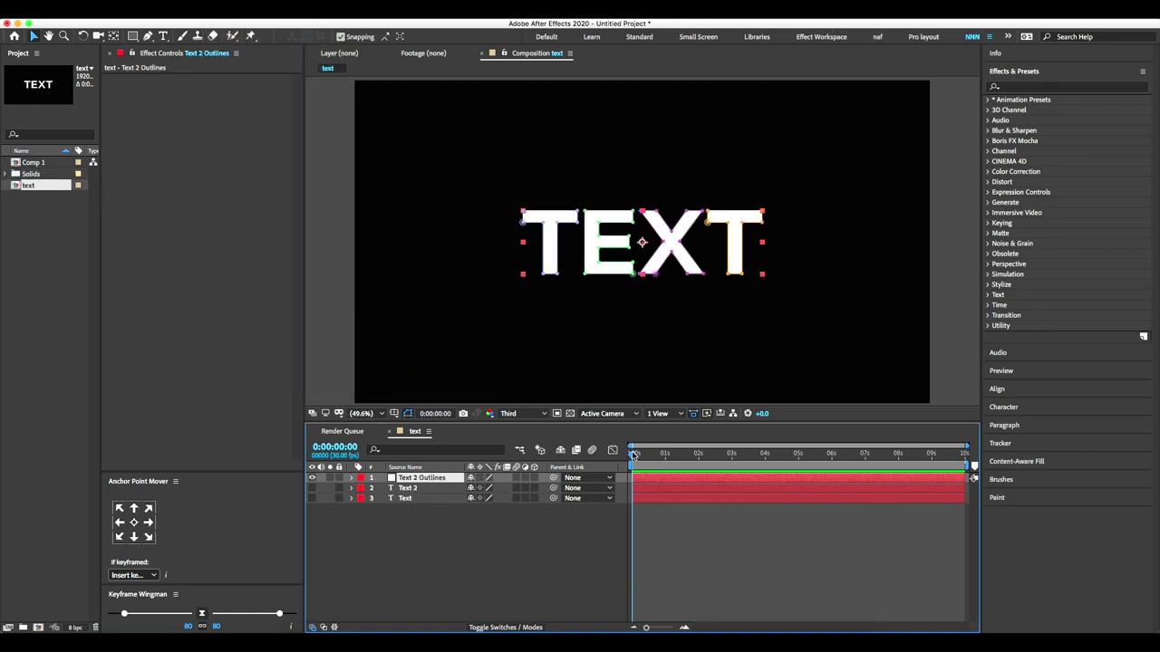
Reveal the four letter masks of Text 2 Outlines and apply CC Smear, found by searching 'cc sme'
click(351, 479)
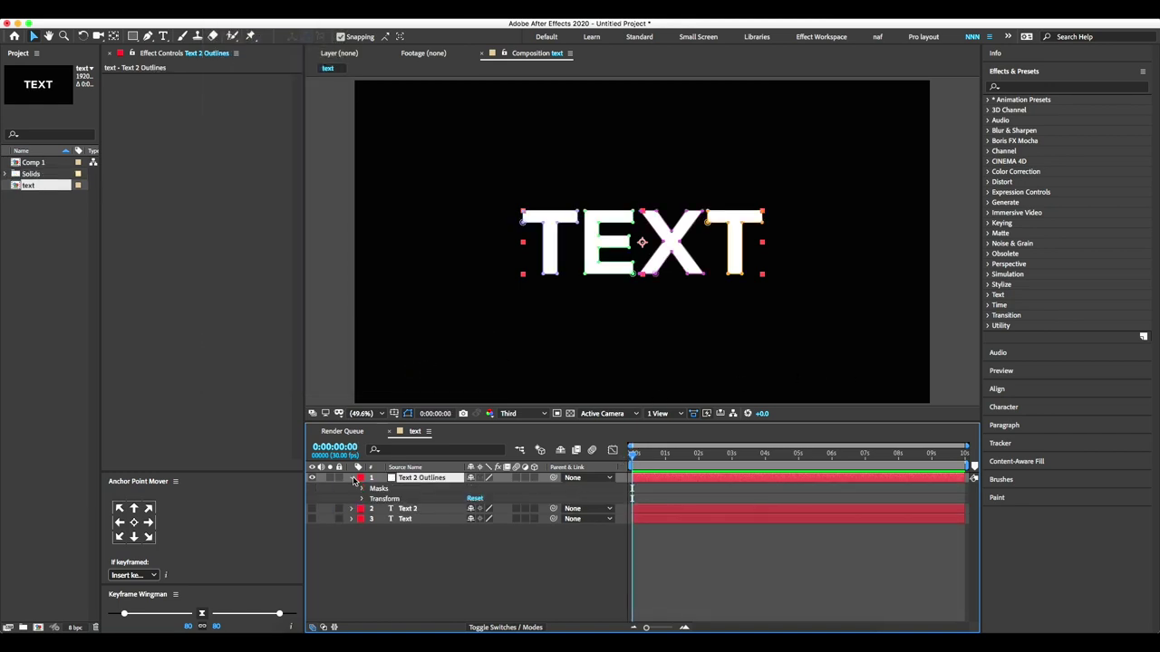
click(361, 489)
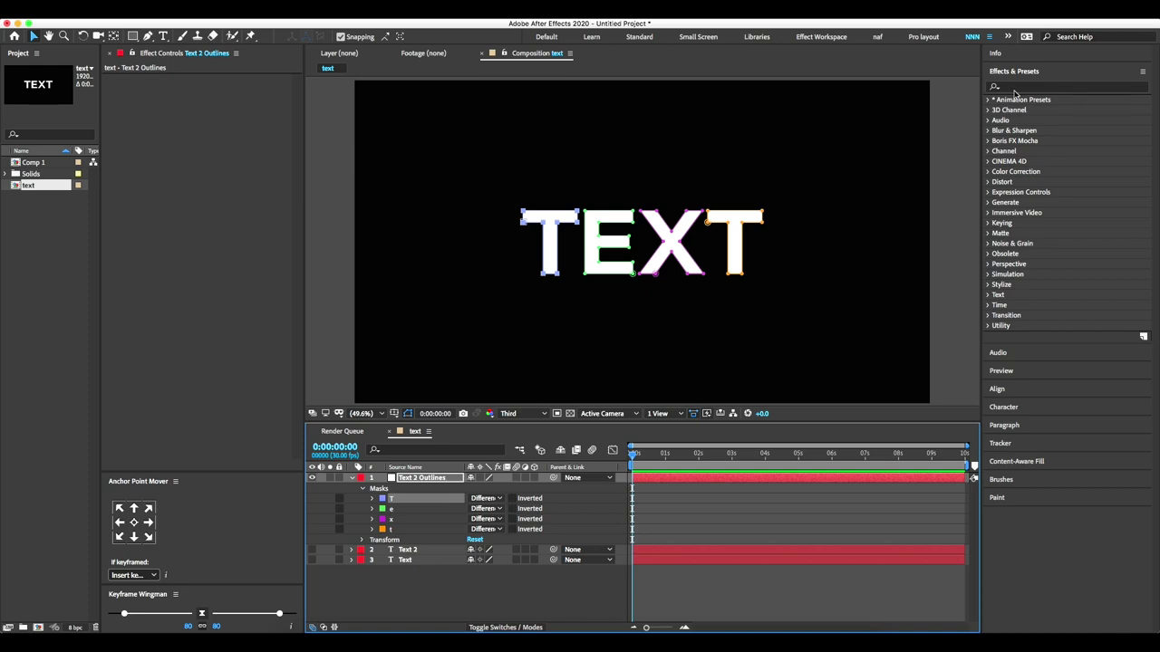
click(1013, 88)
text(cc)
text( sme)
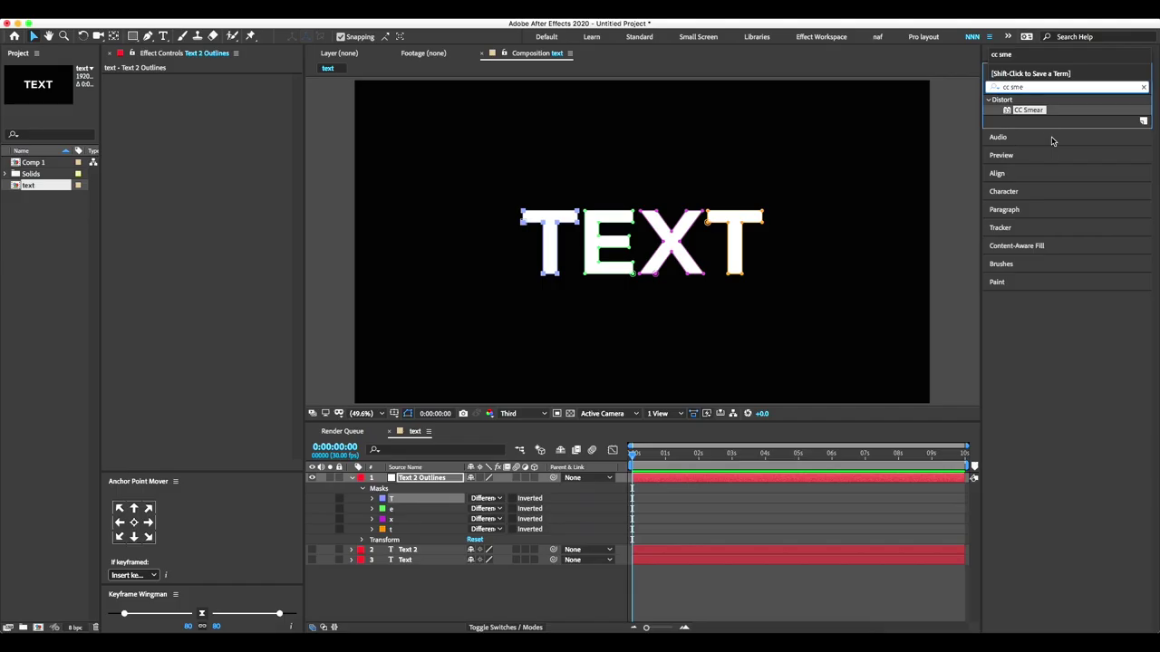
drag(1034, 118, 428, 484)
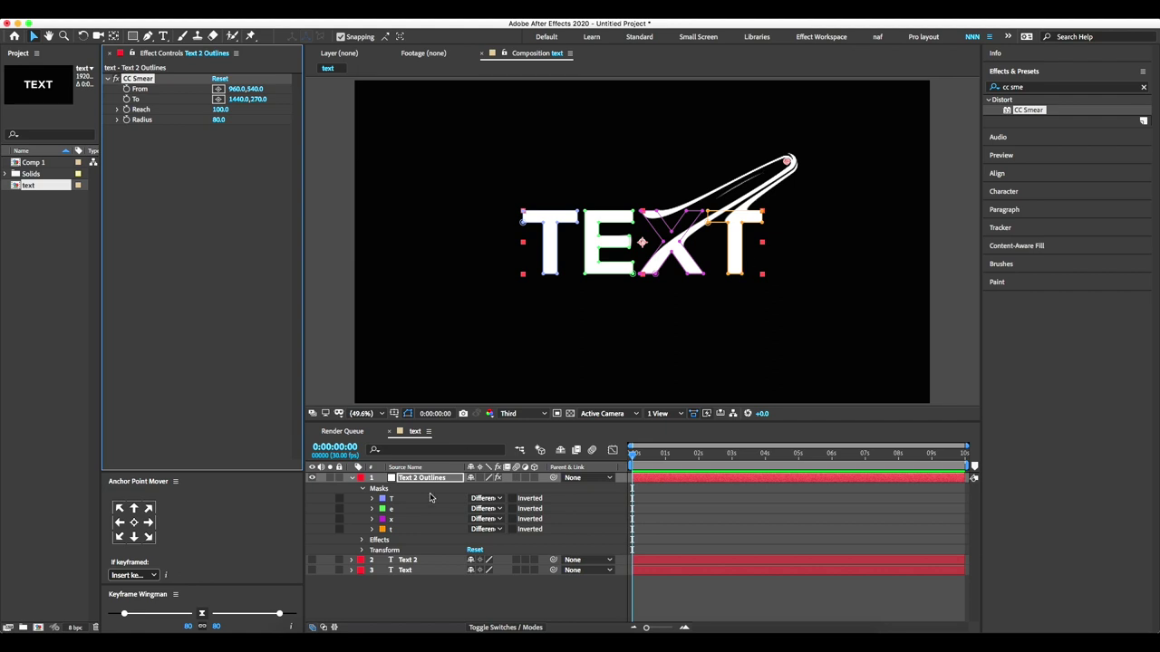
Select the T mask, trial and undo a CC Smear To change, and expand Reach and Radius
click(421, 501)
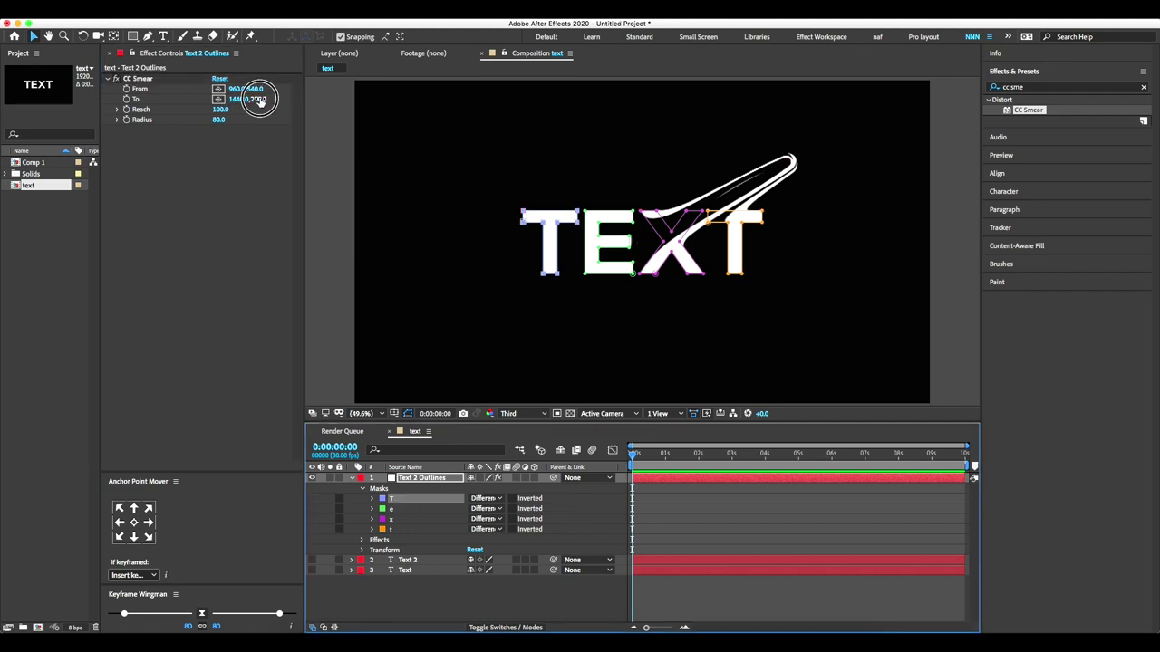
drag(259, 99, 208, 100)
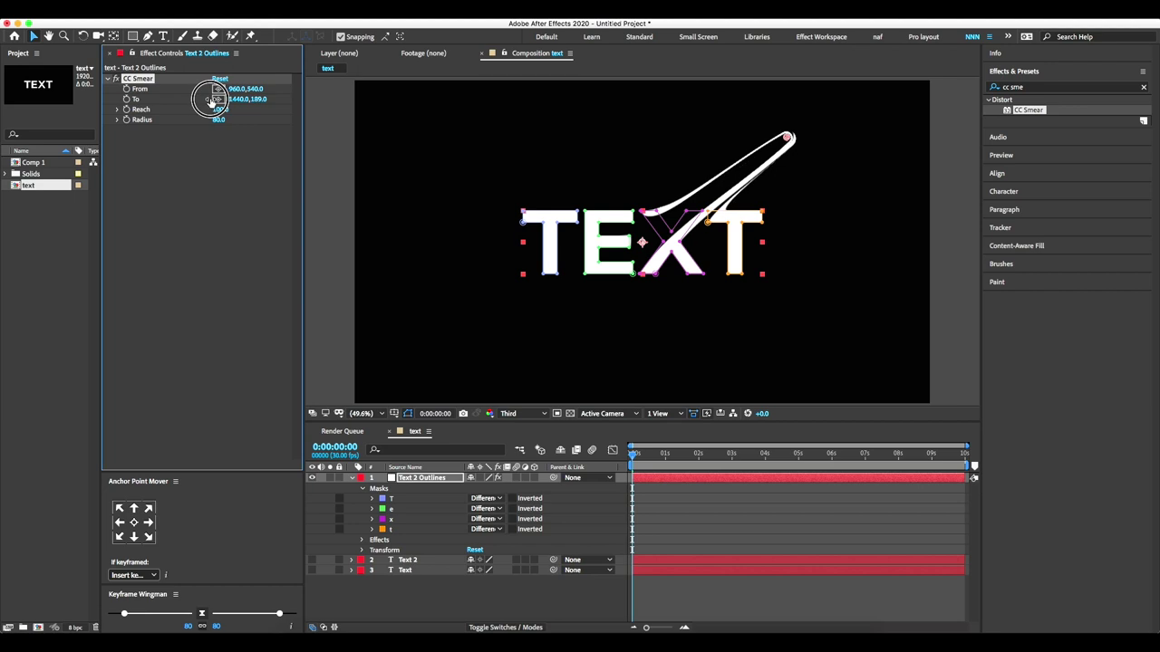
key(ctrl+z)
click(257, 89)
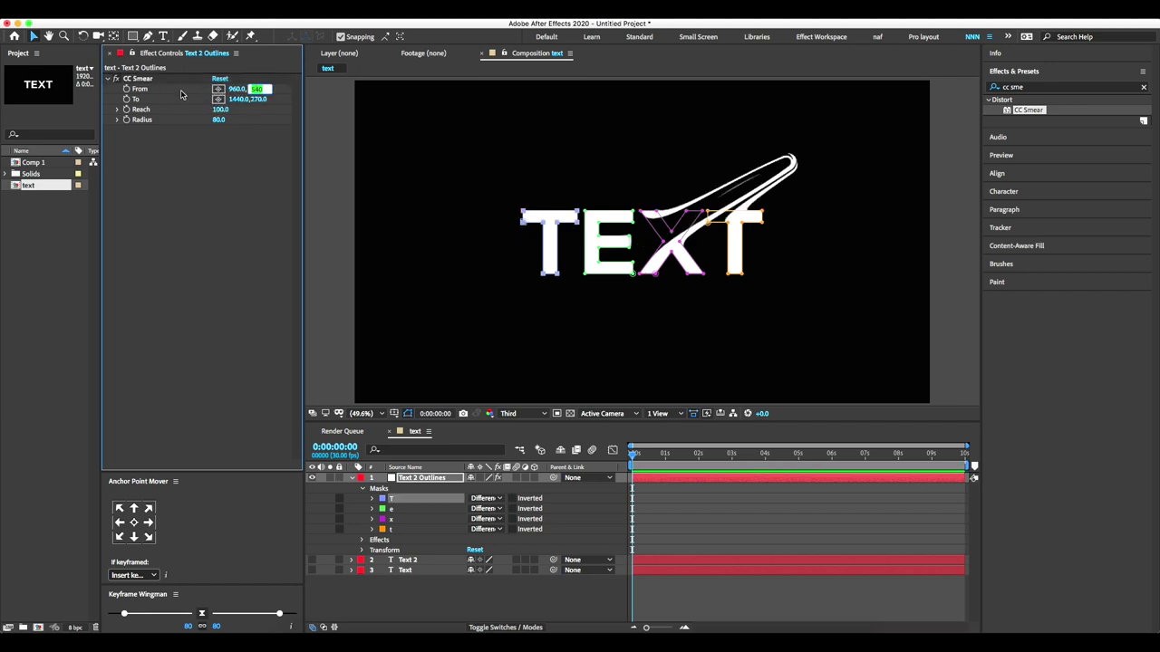
click(118, 121)
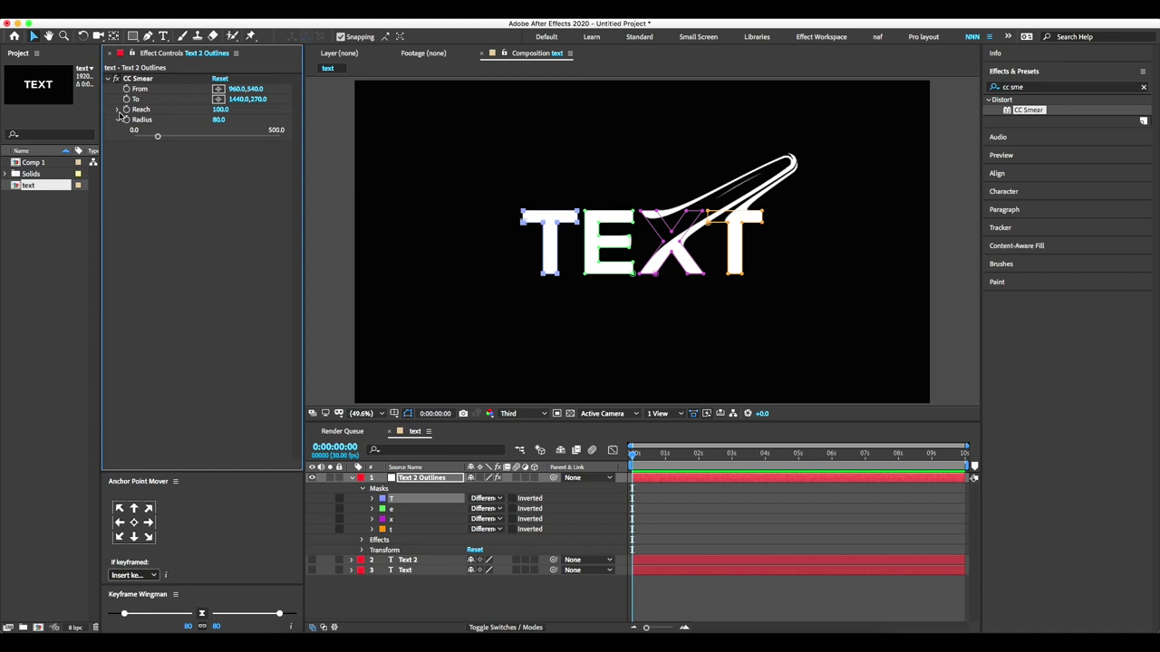
click(119, 110)
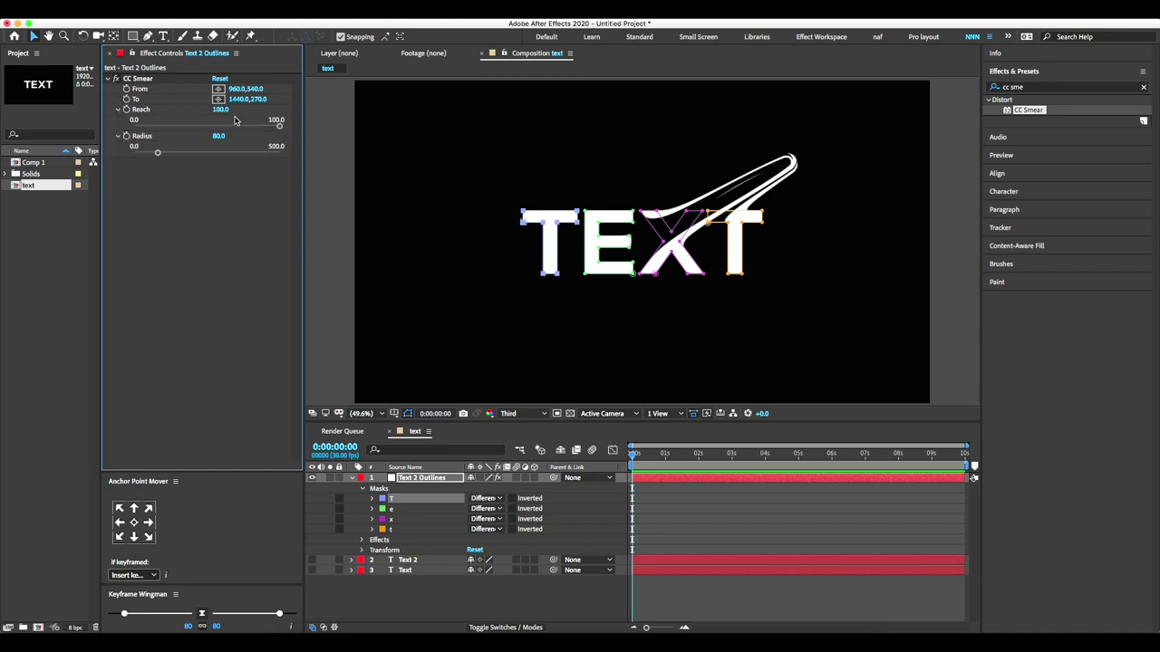
click(219, 91)
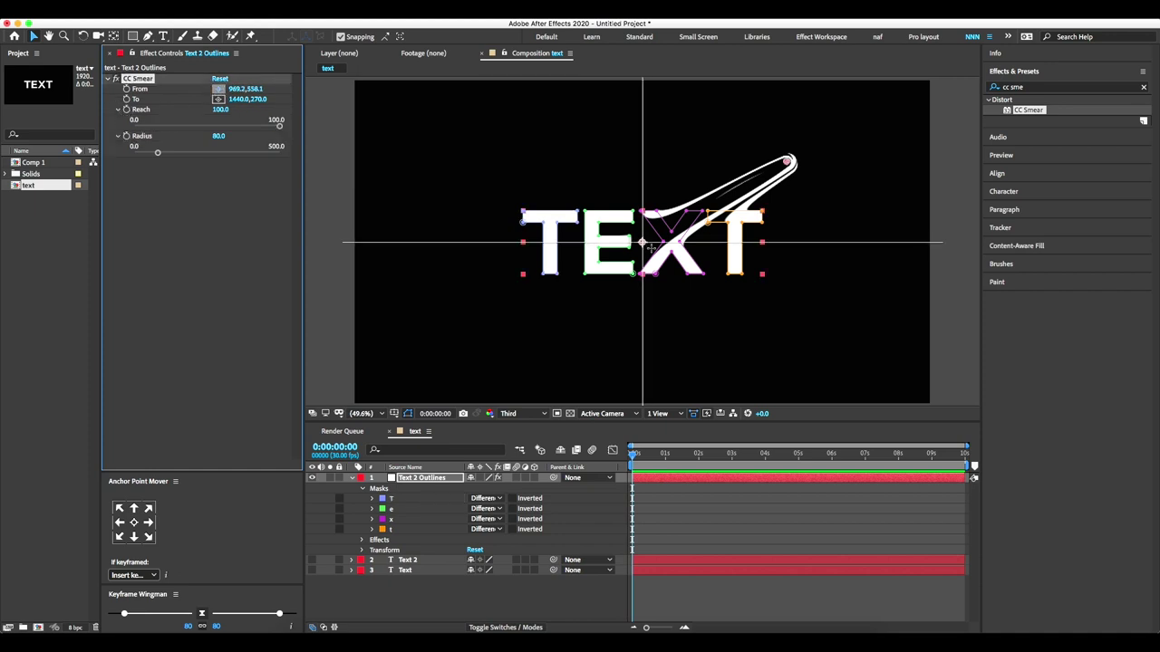
Place the smear From on the first T and To well below it, then move to about 0:00:02:28
click(550, 254)
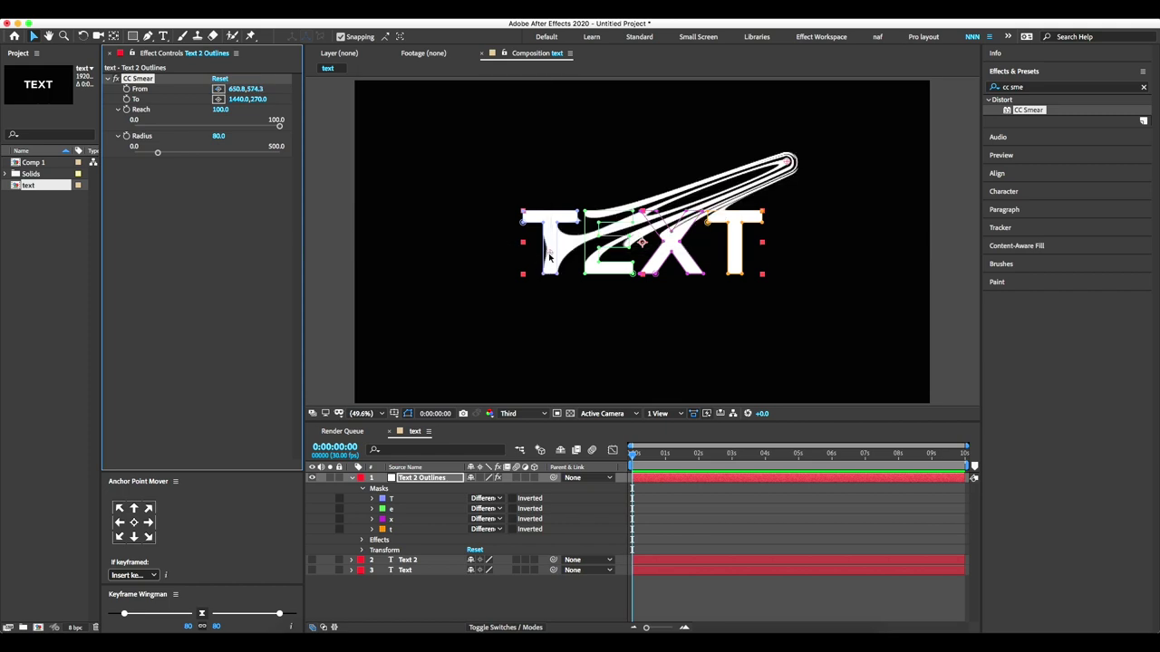
click(219, 99)
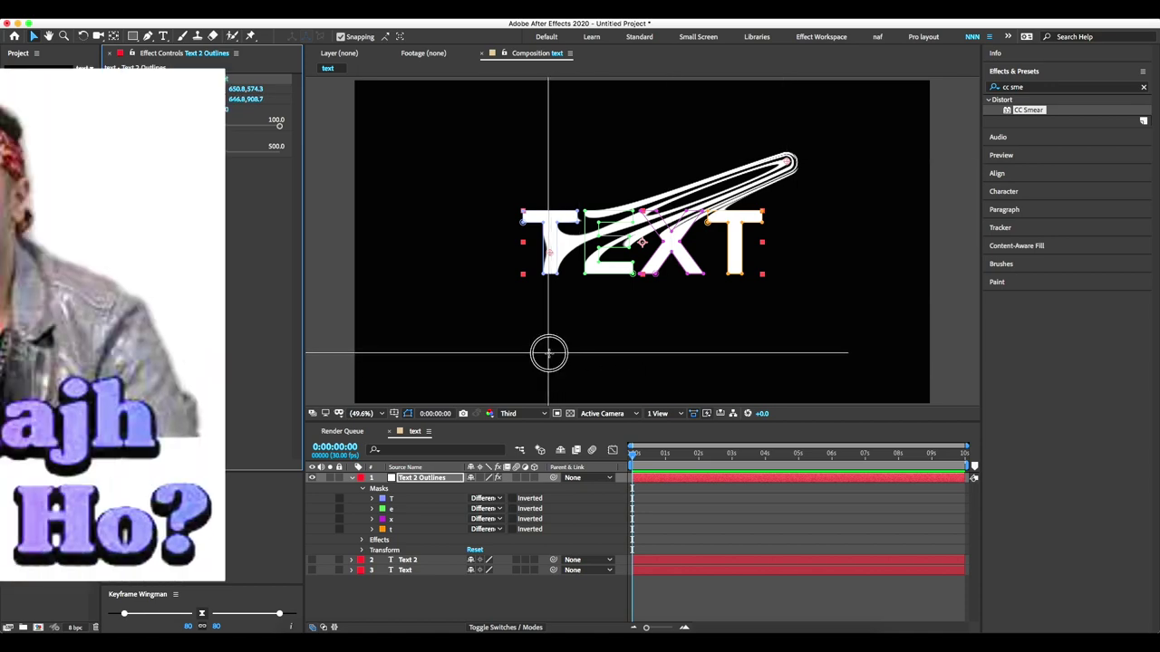
click(549, 353)
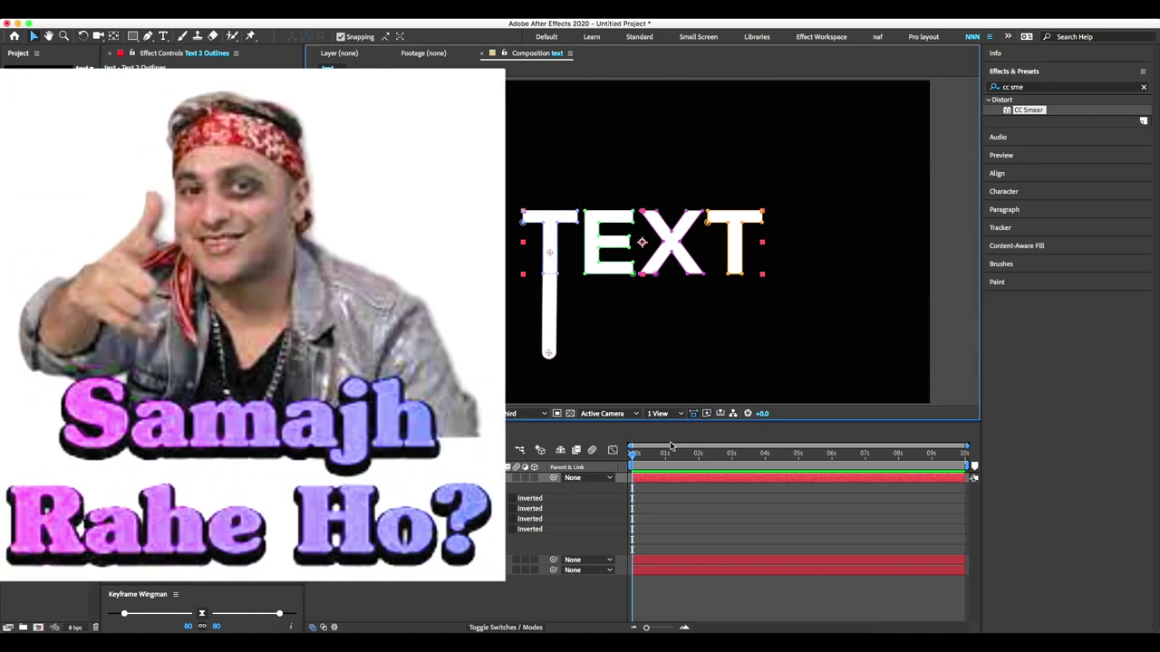
drag(634, 454, 732, 464)
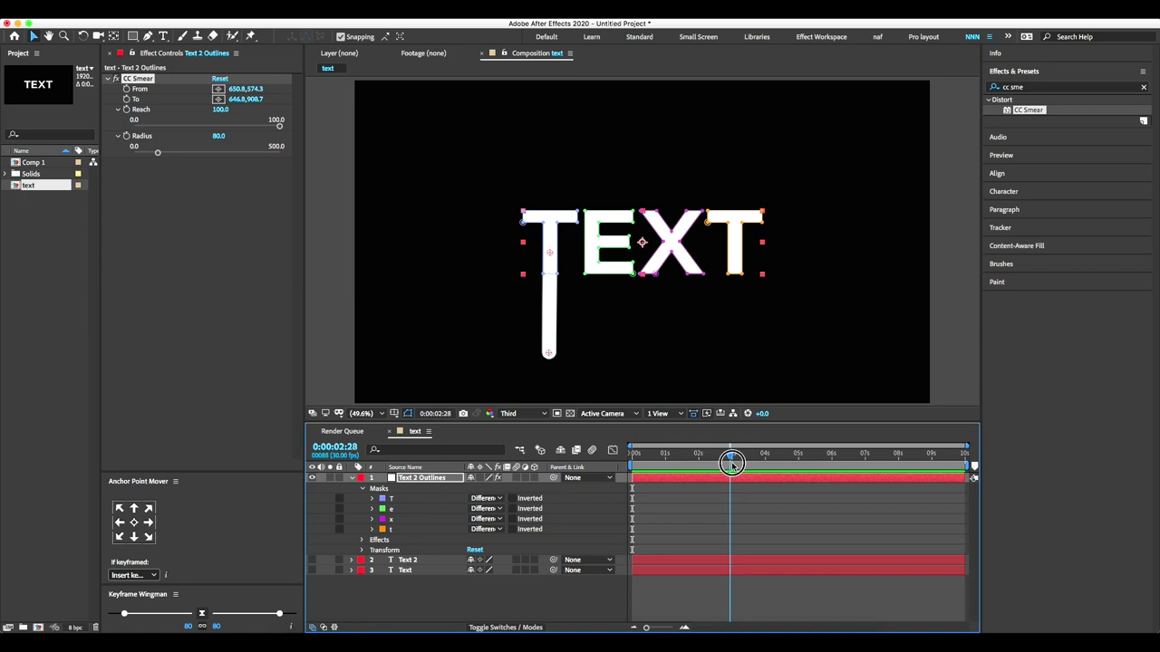
Keyframe CC Smear To at 0:00:02:29, then at 0:00:00:00 pull it back to 646.8,591.7
drag(732, 464, 733, 464)
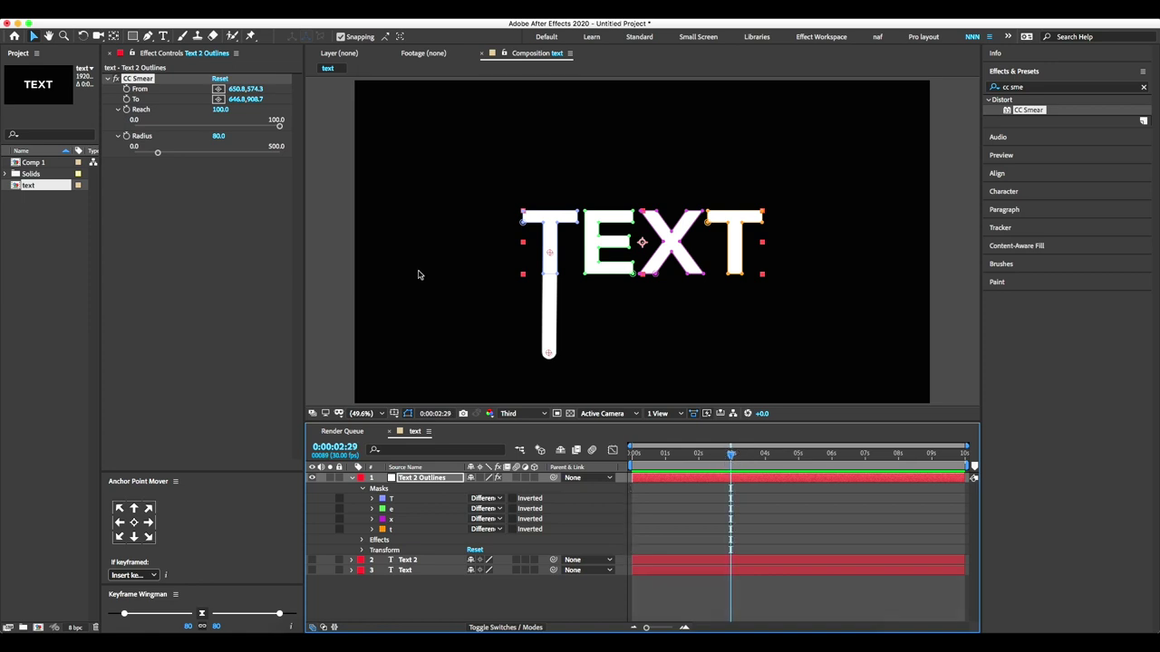
click(133, 101)
drag(731, 455, 598, 471)
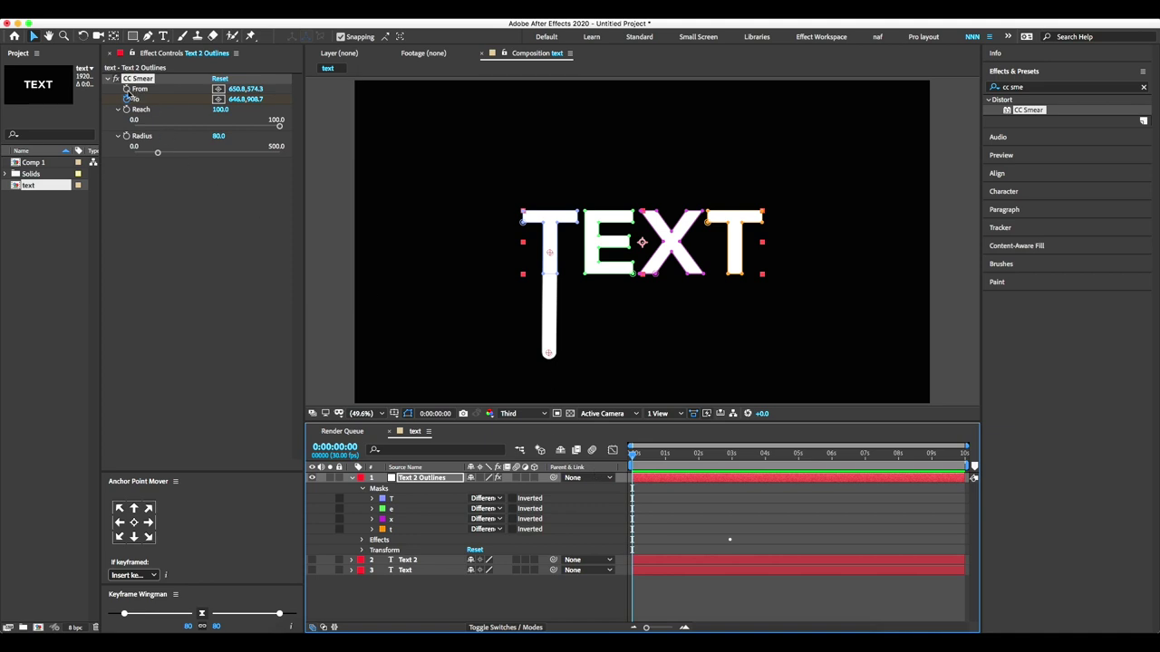
drag(238, 99, 253, 106)
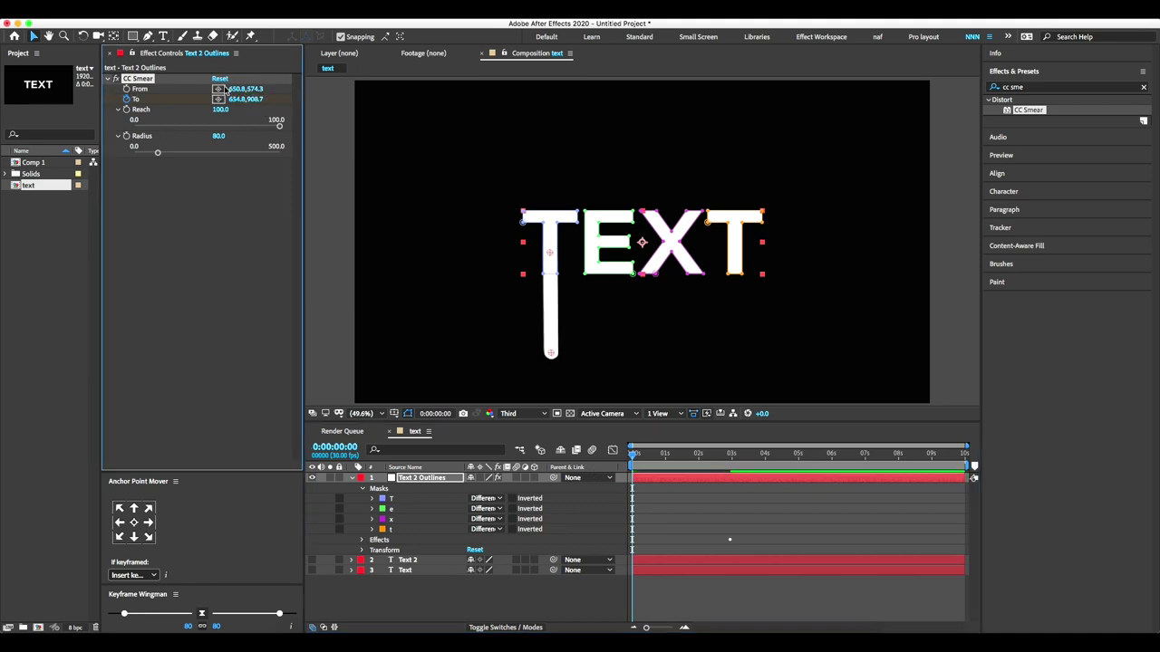
key(ctrl+z)
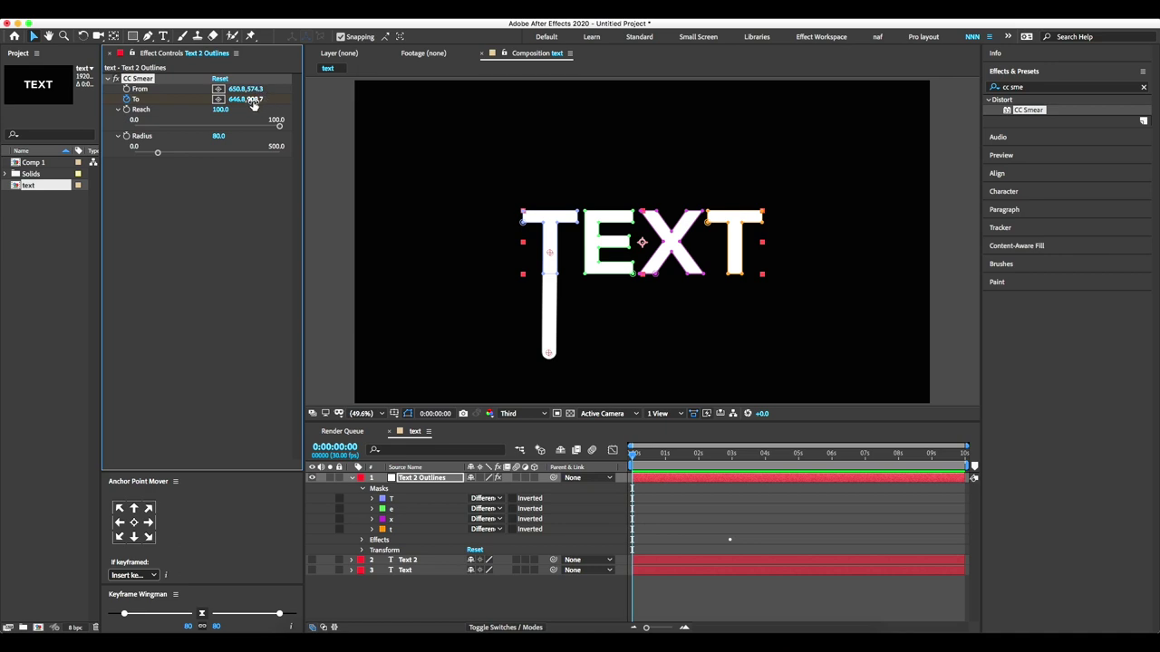
drag(257, 102, 59, 110)
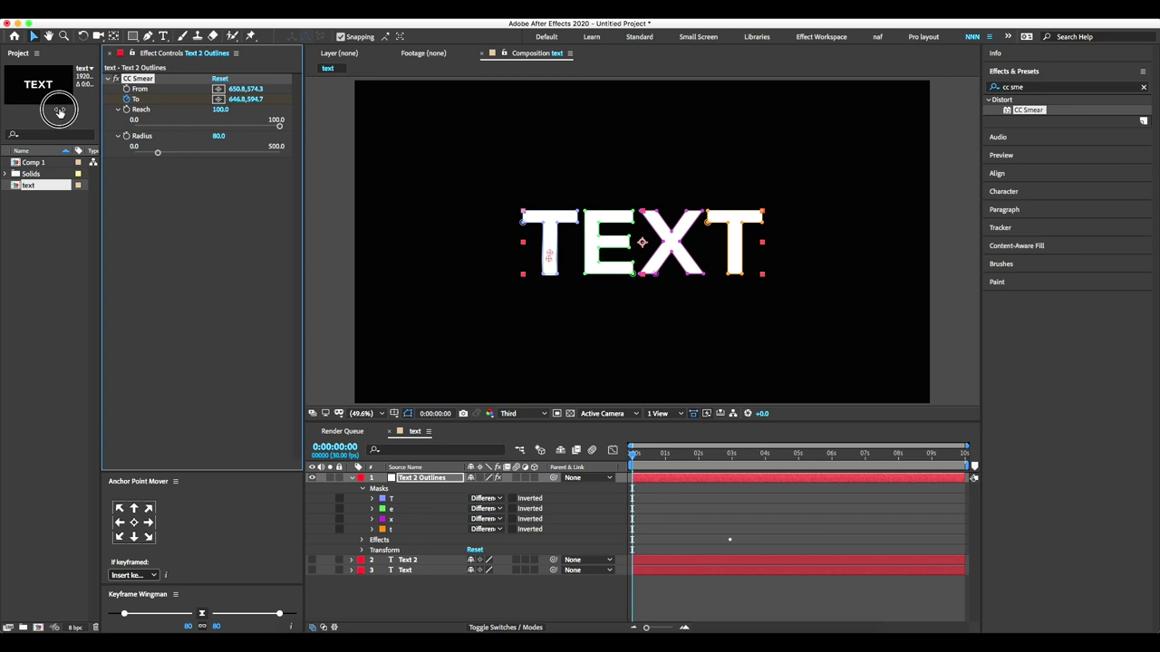
drag(59, 110, 56, 111)
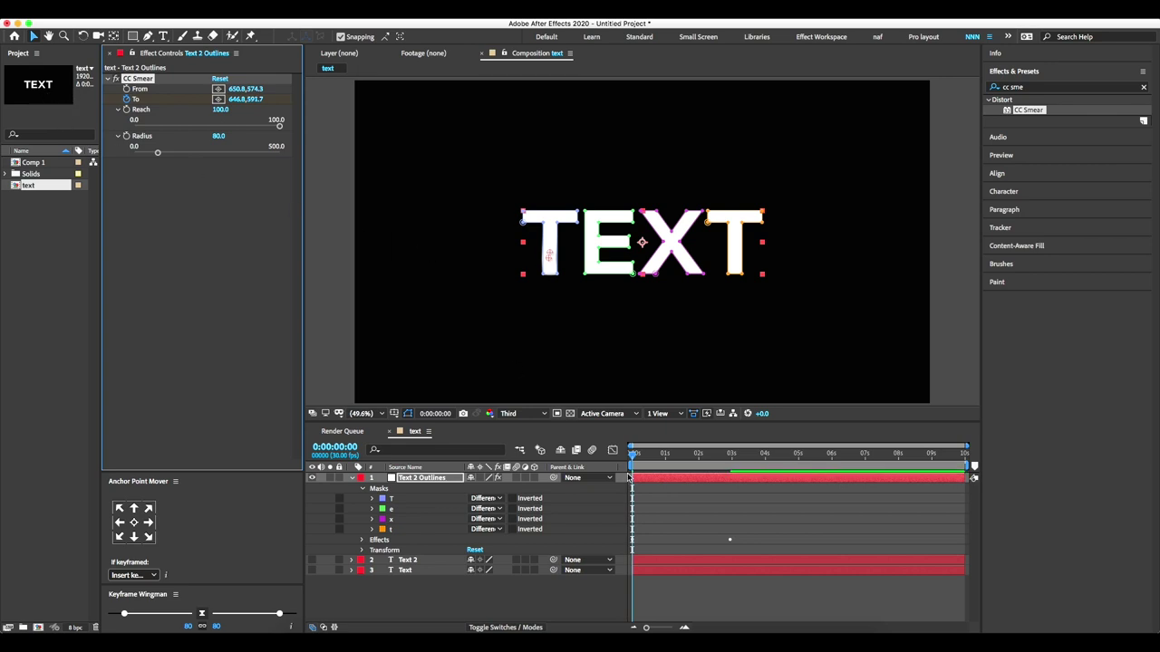
Show only the keyframed To property and preview the drip up to the 3-second mark
key(u)
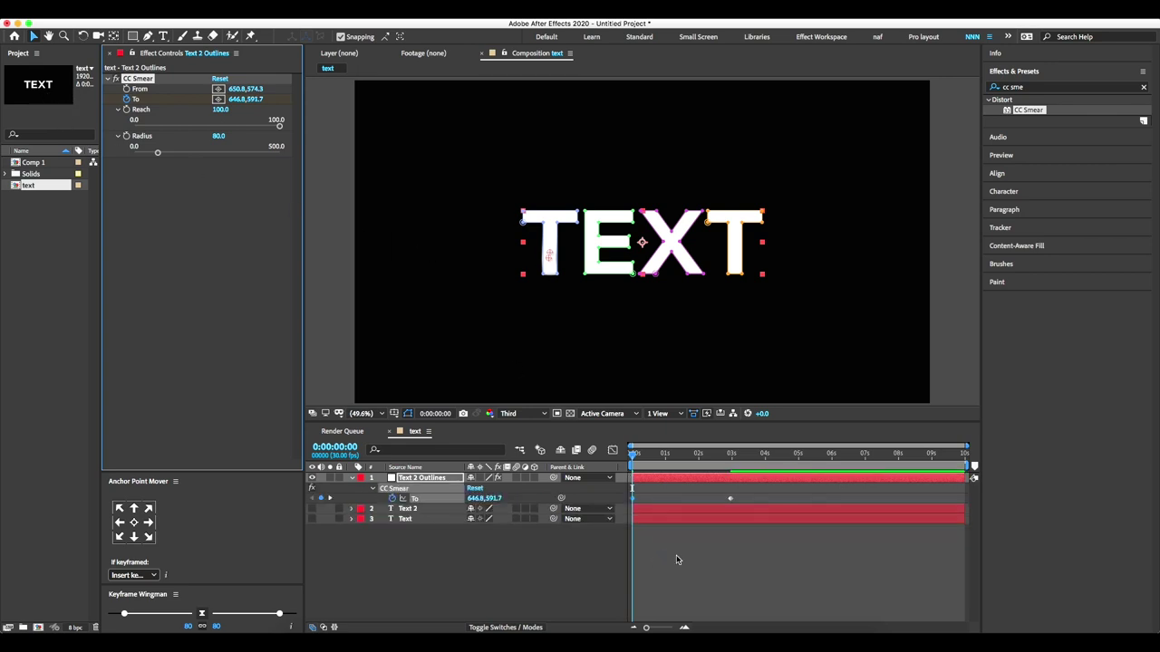
drag(746, 504, 607, 489)
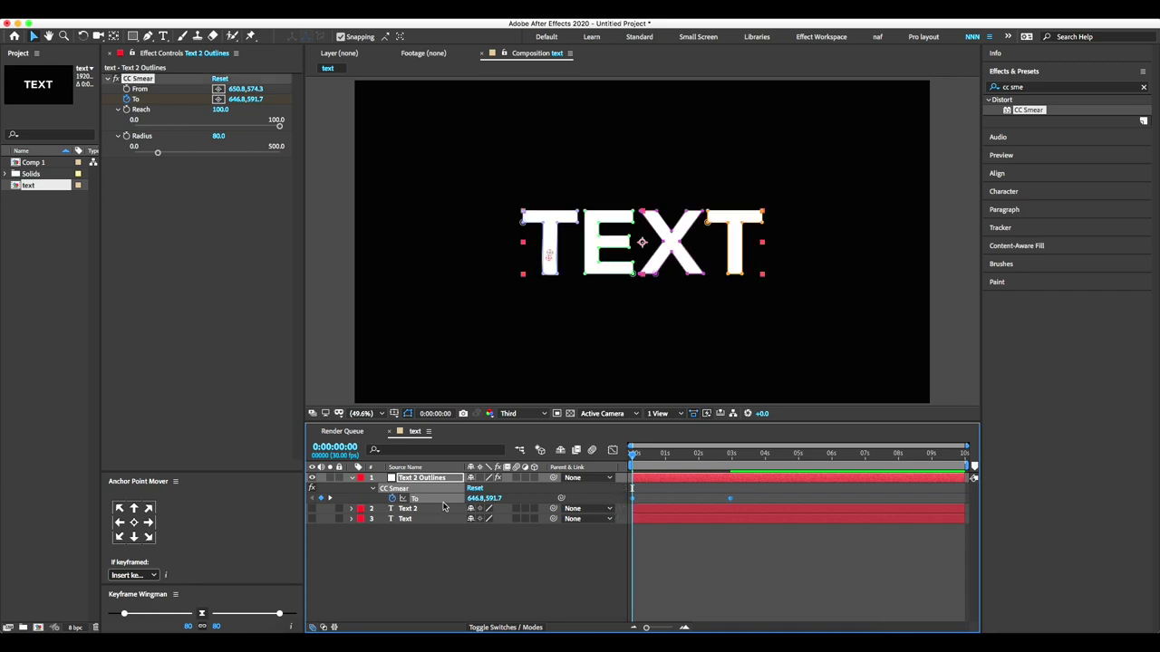
key(space)
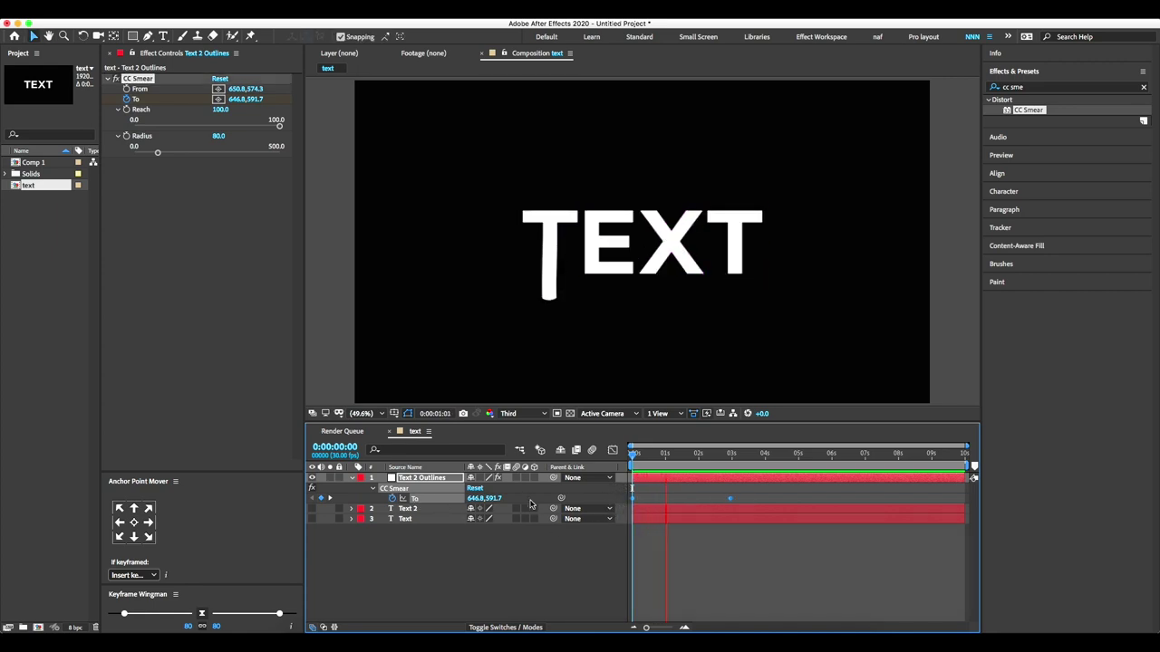
click(728, 454)
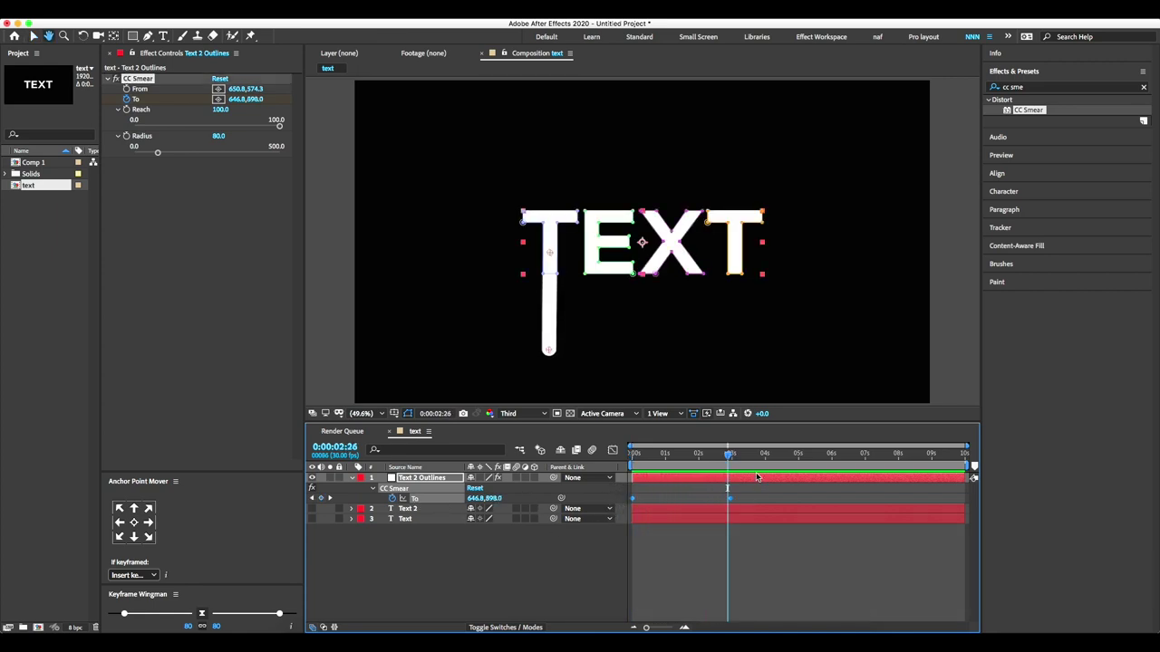
click(732, 454)
Ease both To keyframes with an influence of 80 and view their speed graph
drag(749, 497, 605, 508)
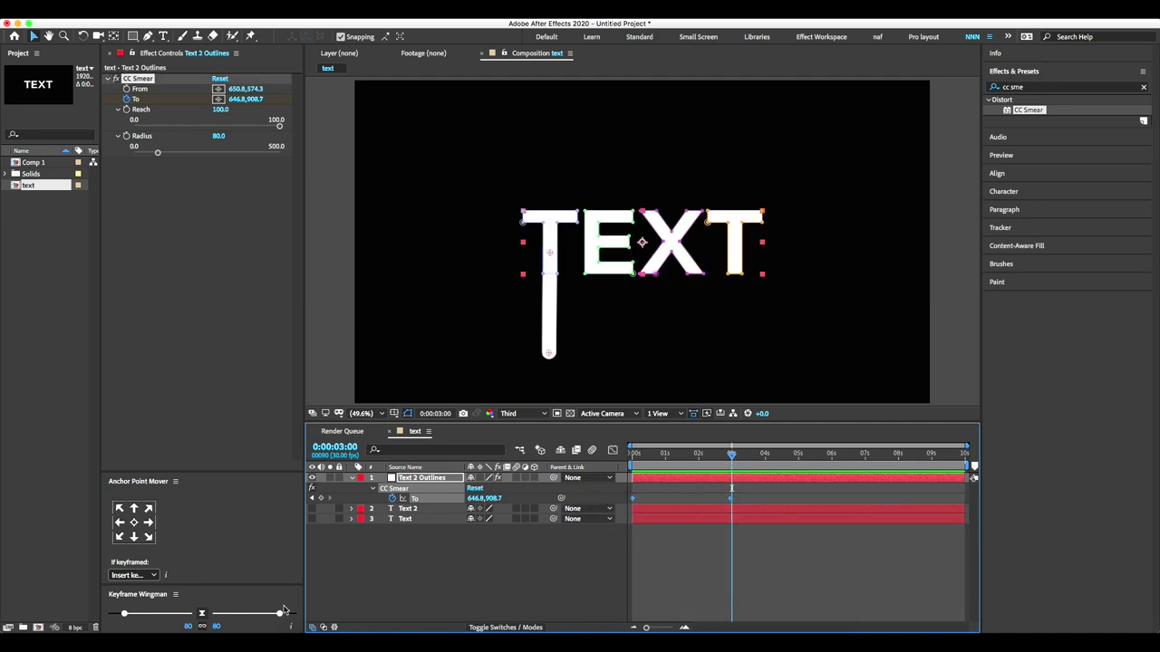
right_click(728, 499)
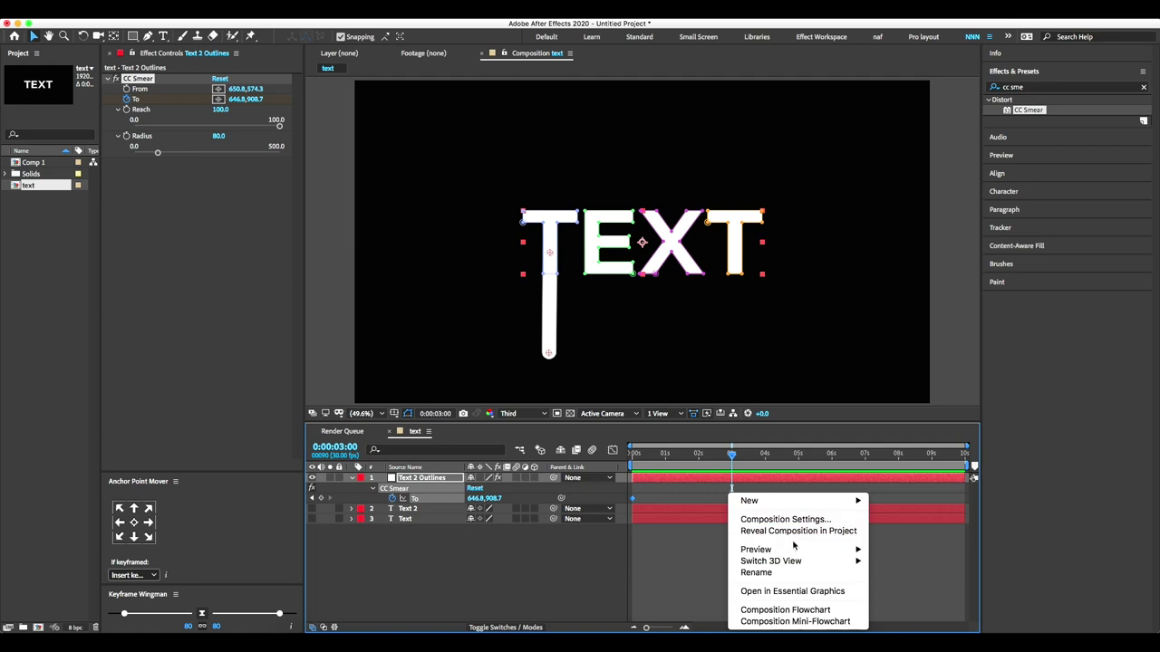
key(Escape)
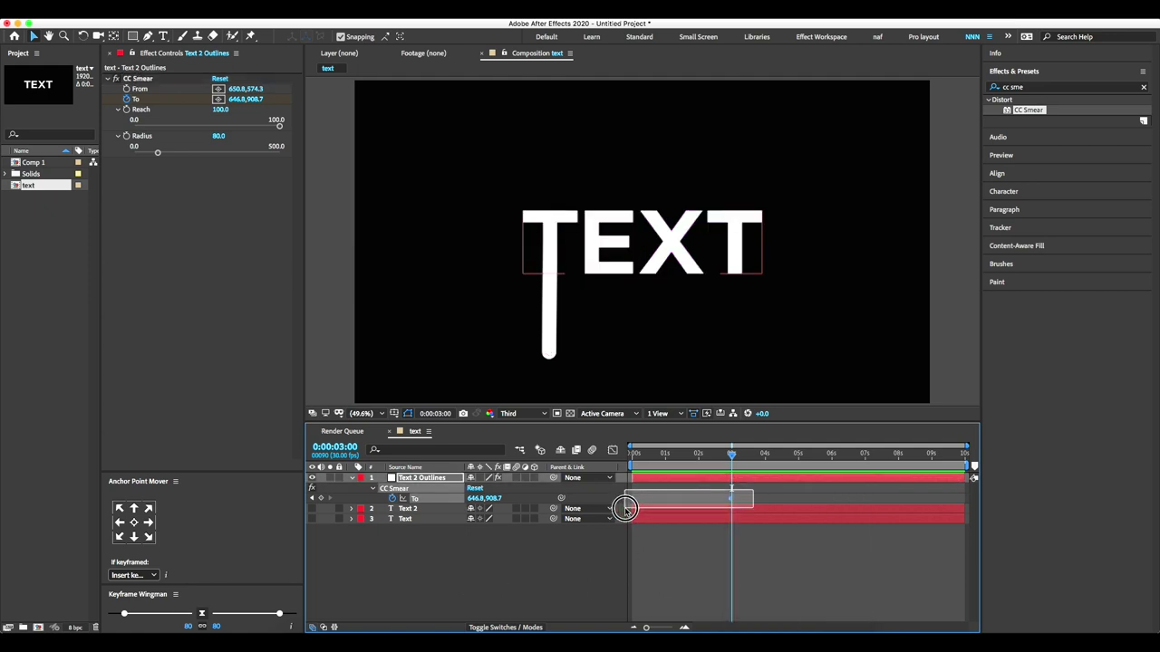
drag(753, 490, 624, 522)
drag(279, 614, 262, 615)
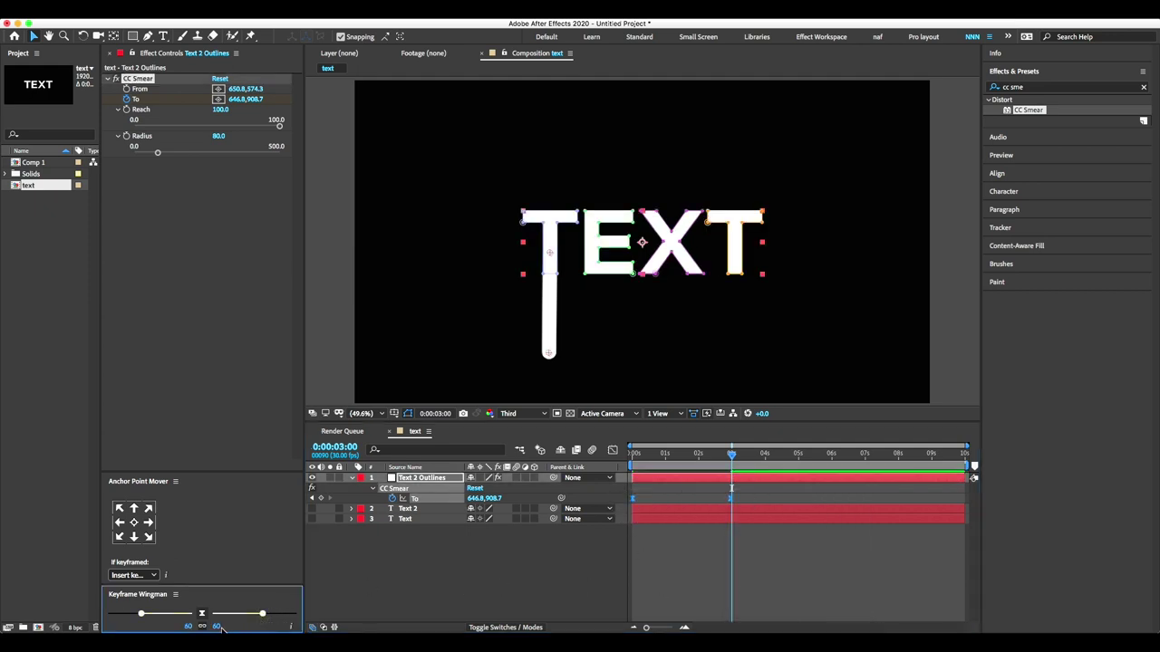
text(80)
key(Return)
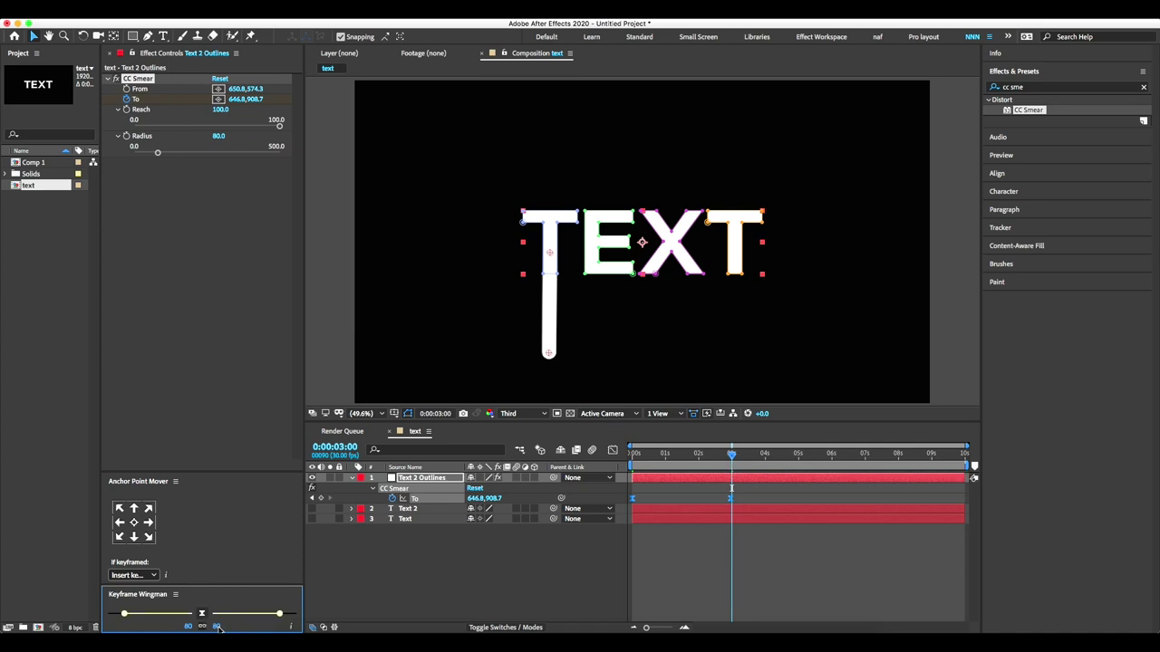
click(613, 451)
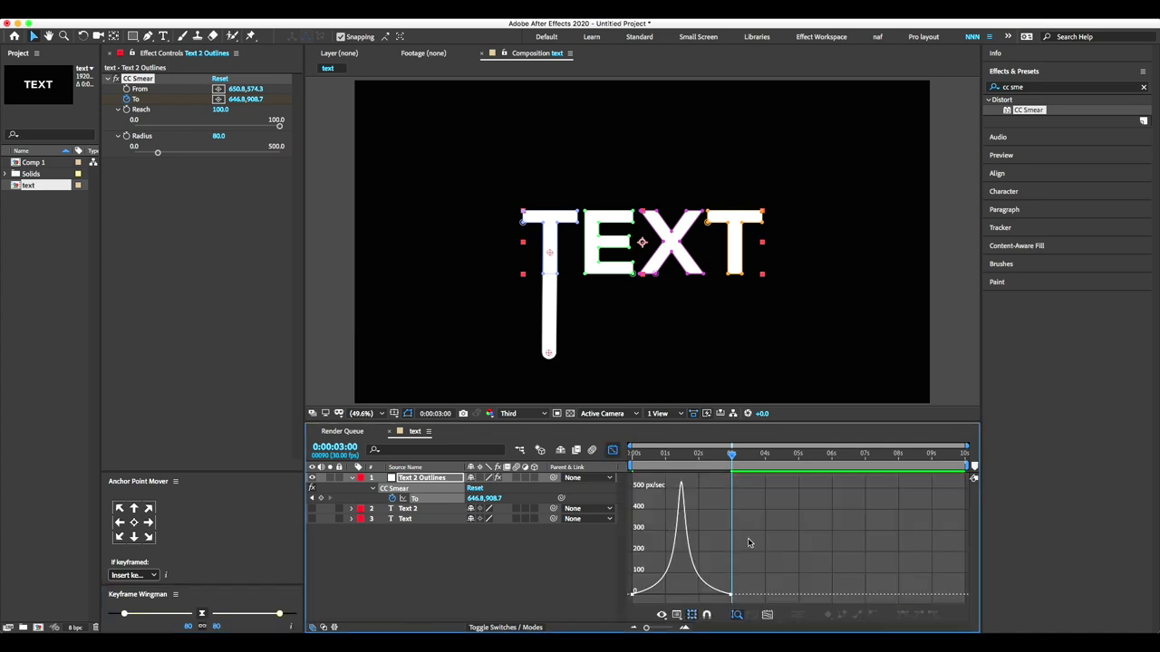
Back in the layer bars view, preview the eased T drip from the start
drag(803, 535, 623, 606)
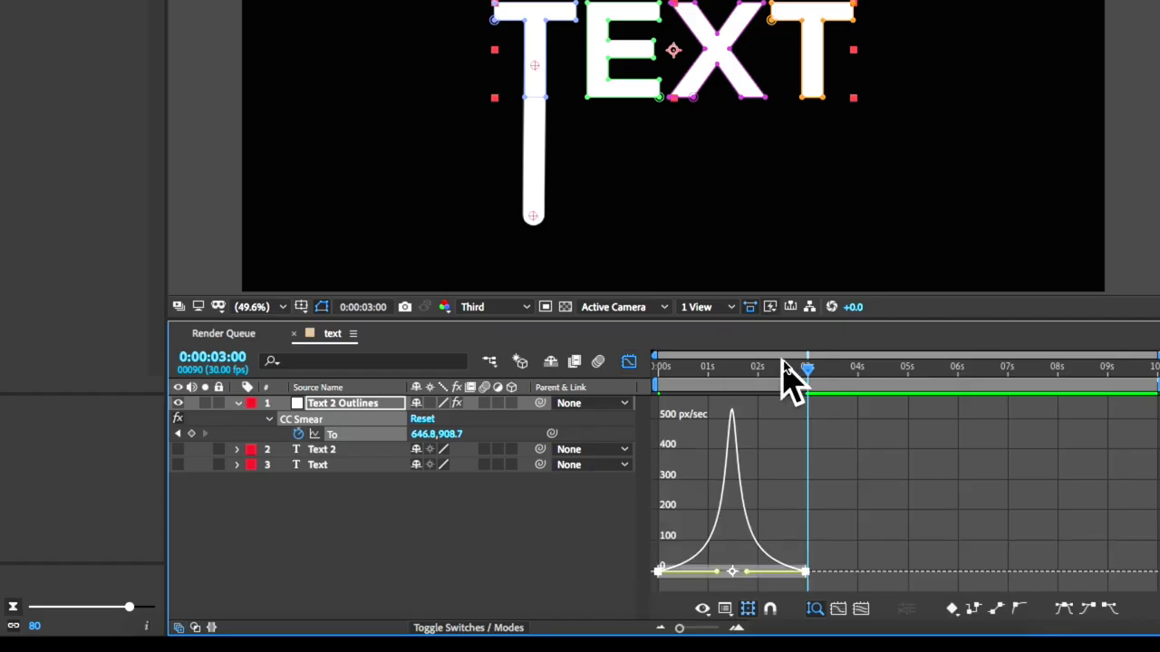
key(Home)
click(614, 451)
key(space)
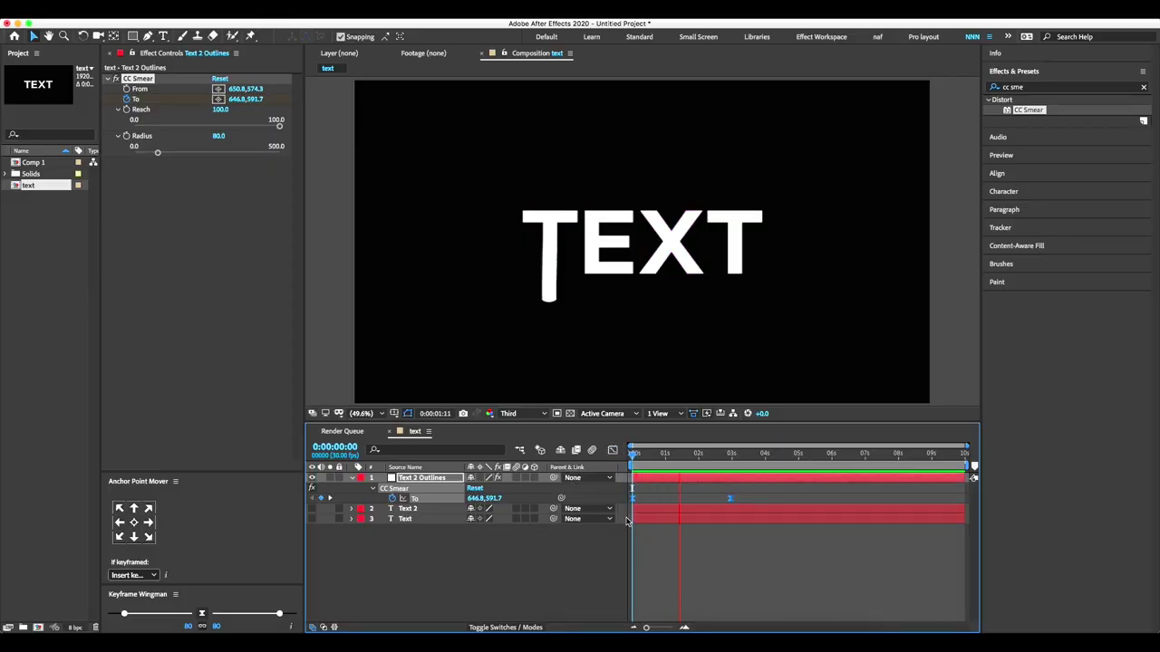
key(space)
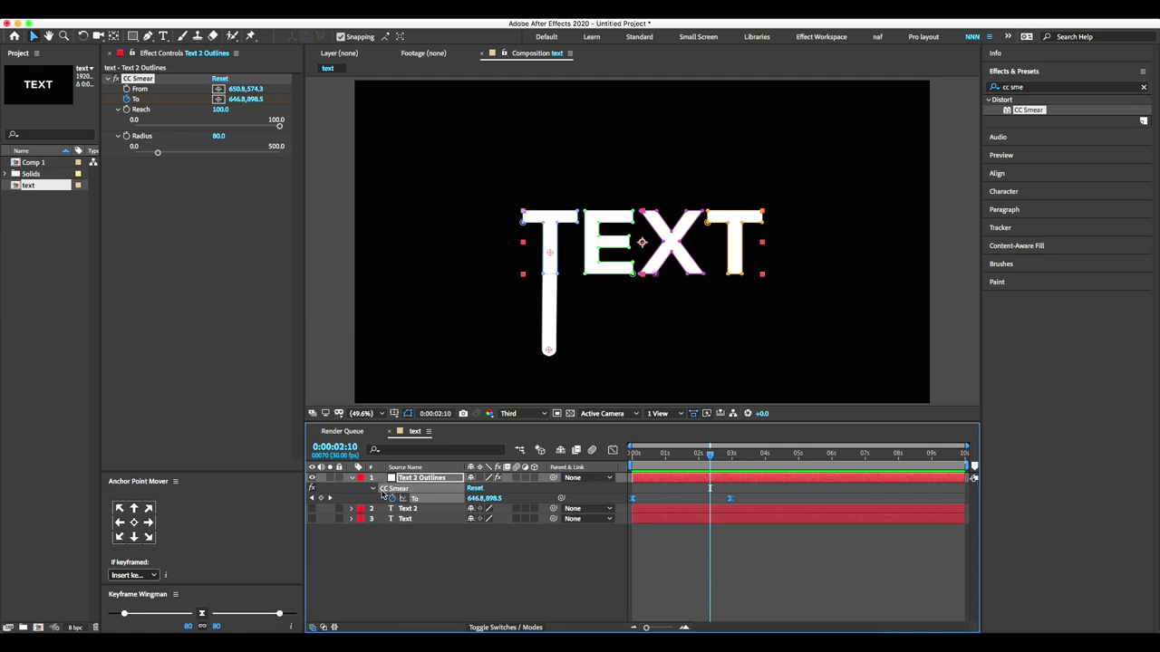
Collapse the CC Smear group and duplicate the effect as CC Smear 2
click(376, 492)
click(374, 490)
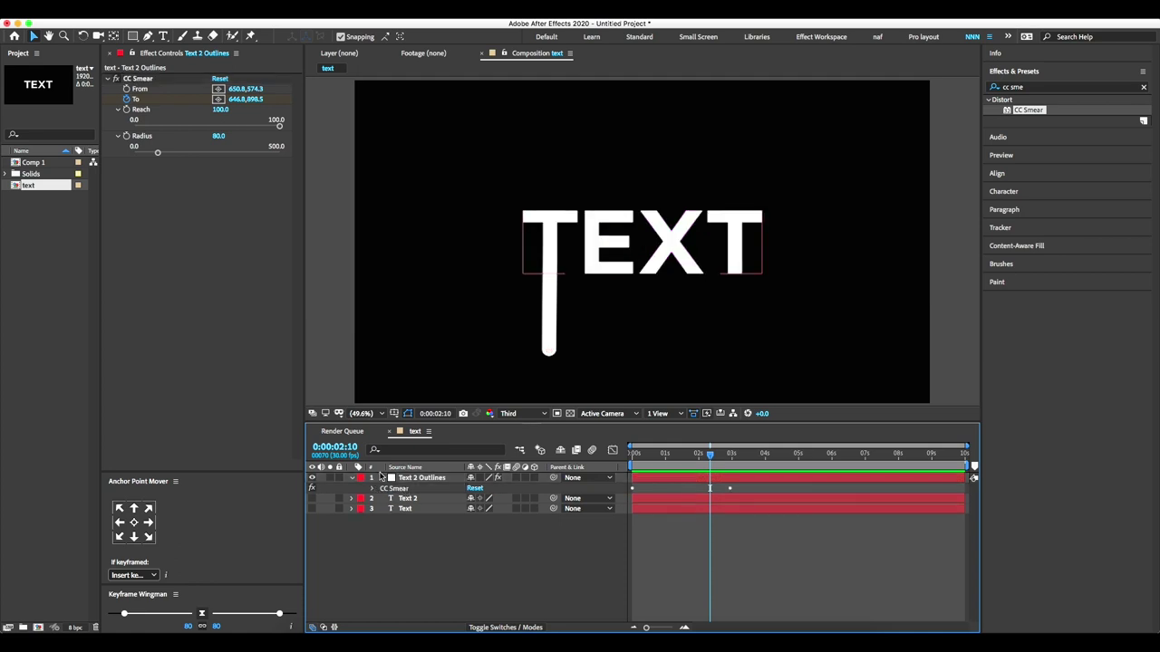
click(141, 78)
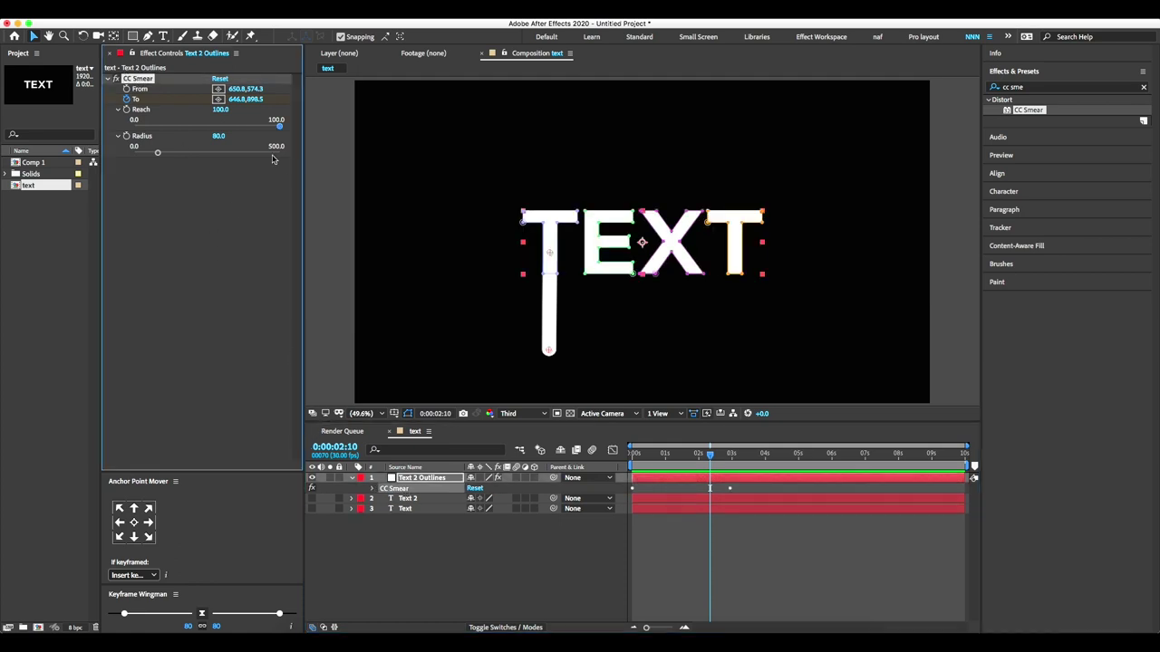
key(ctrl+d)
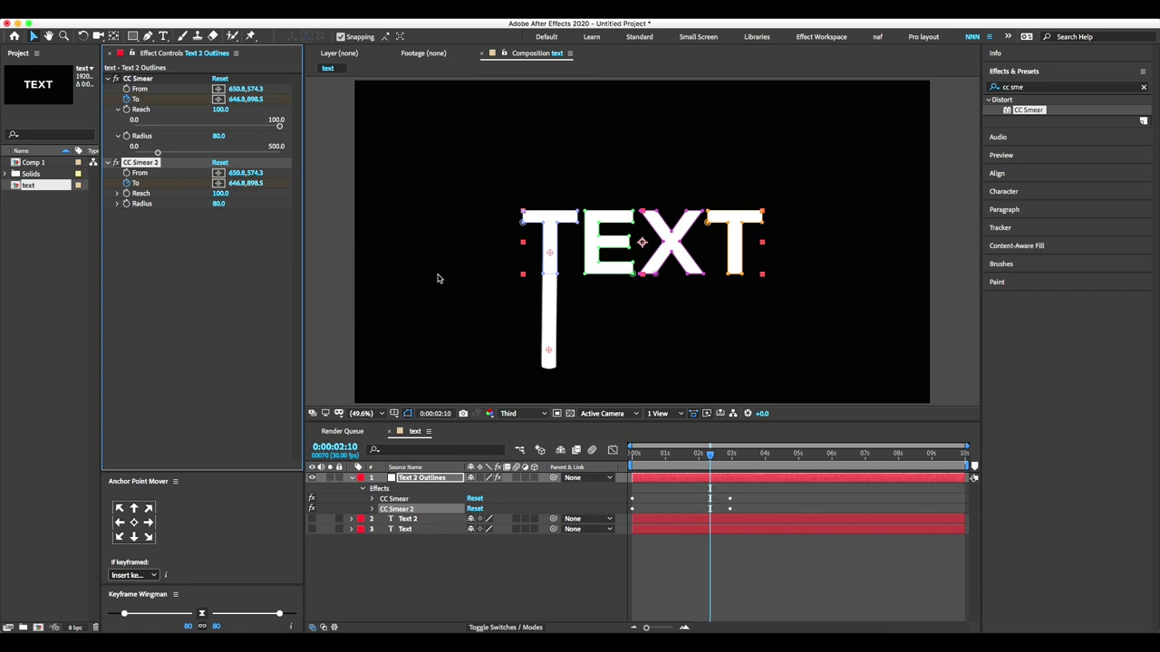
At about one second, move the CC Smear's To point below the E and adjust its keyframe
click(162, 80)
click(667, 453)
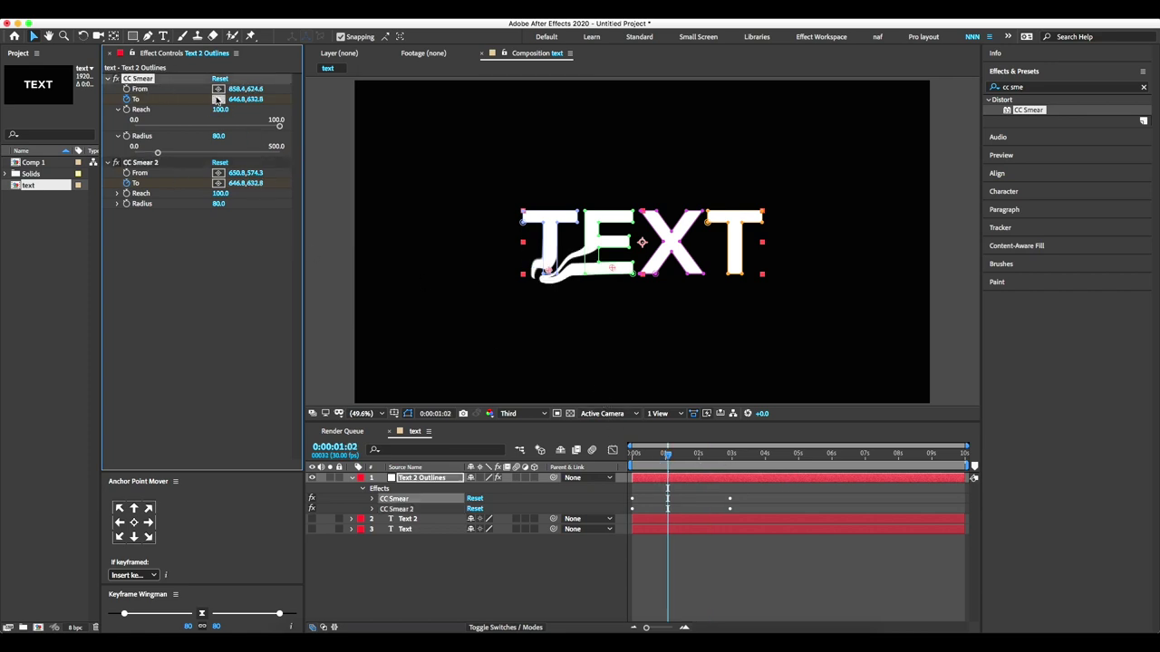
click(219, 99)
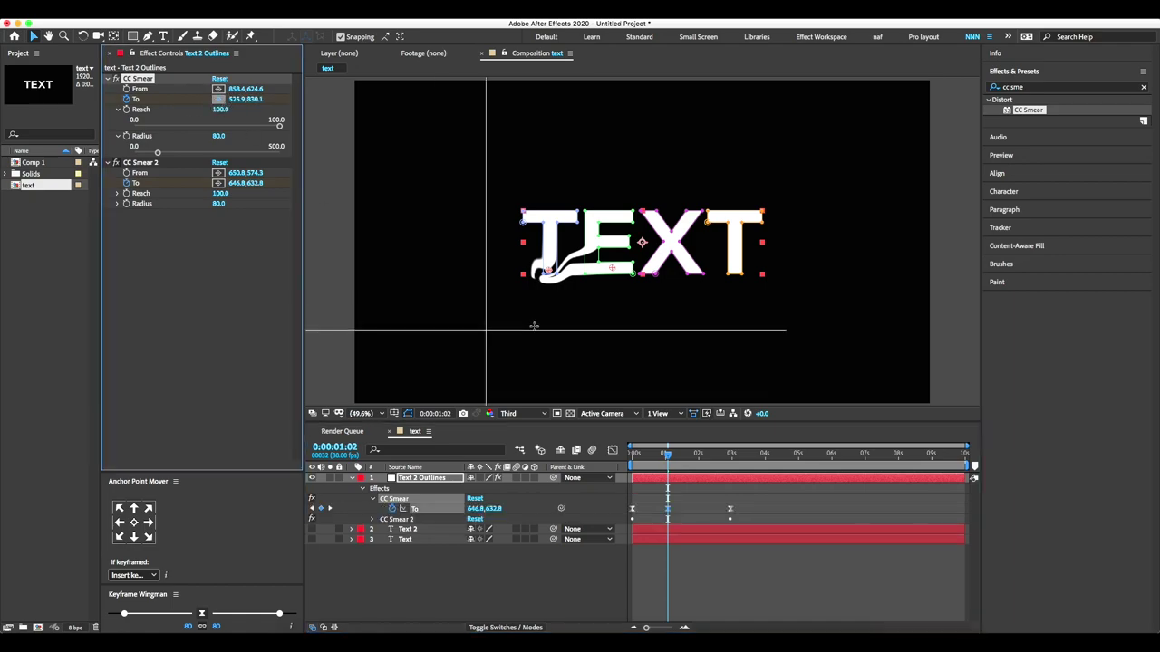
click(607, 351)
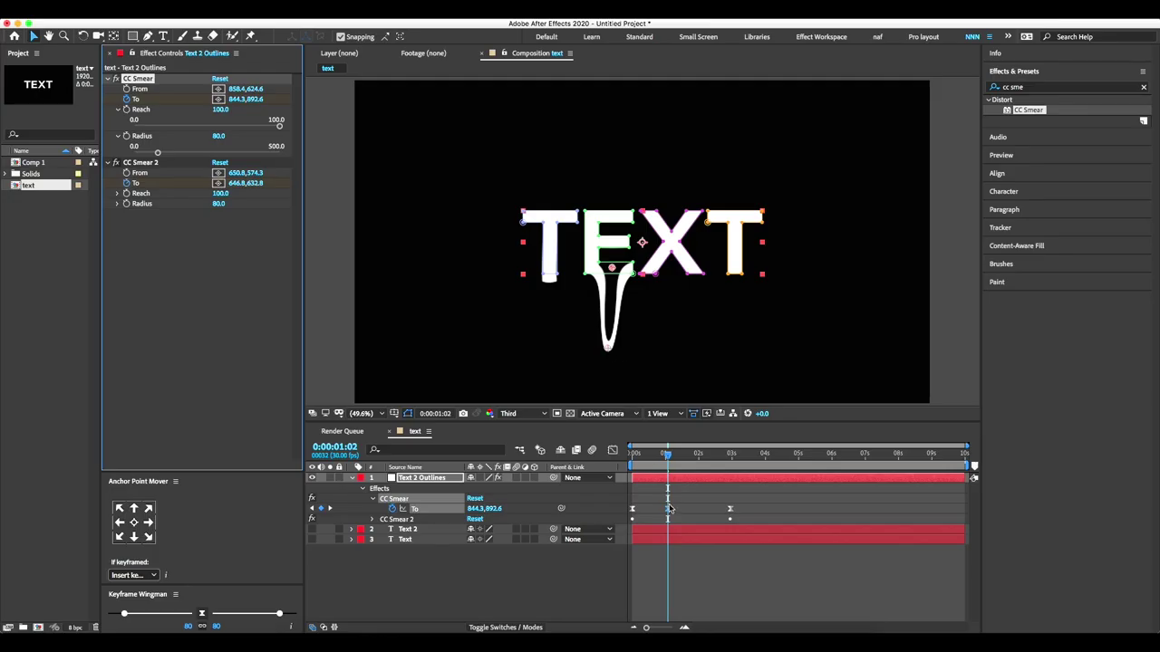
drag(669, 508, 669, 512)
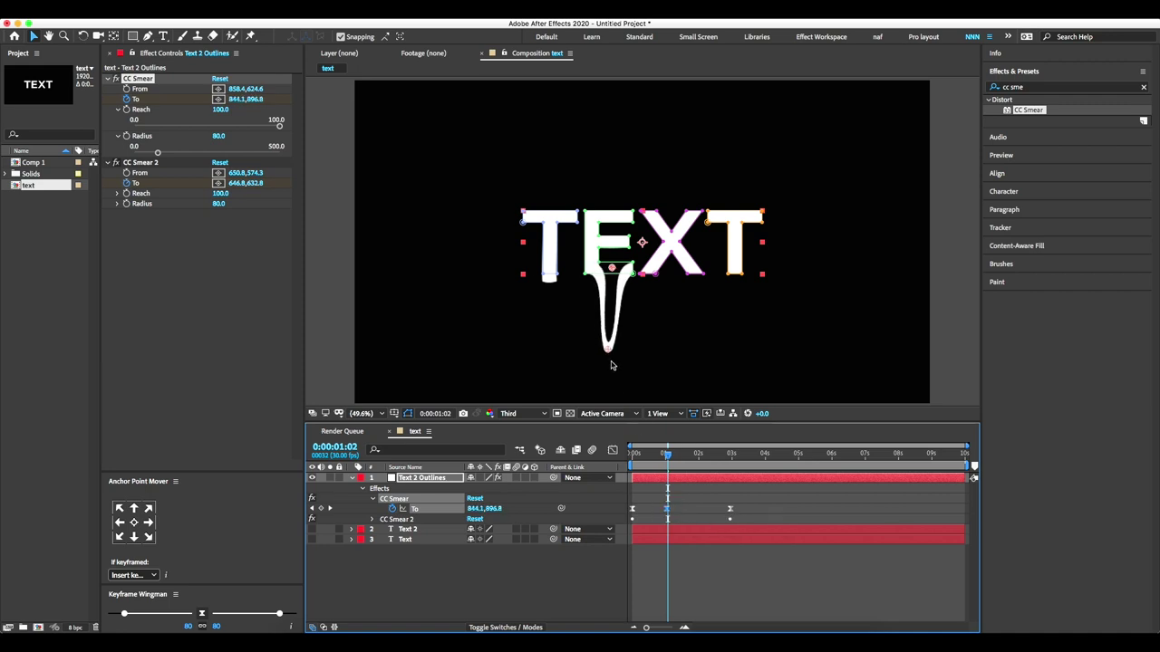
Preview both drips, show the animated properties with U, and scrub through the drip animation
key(space)
click(628, 478)
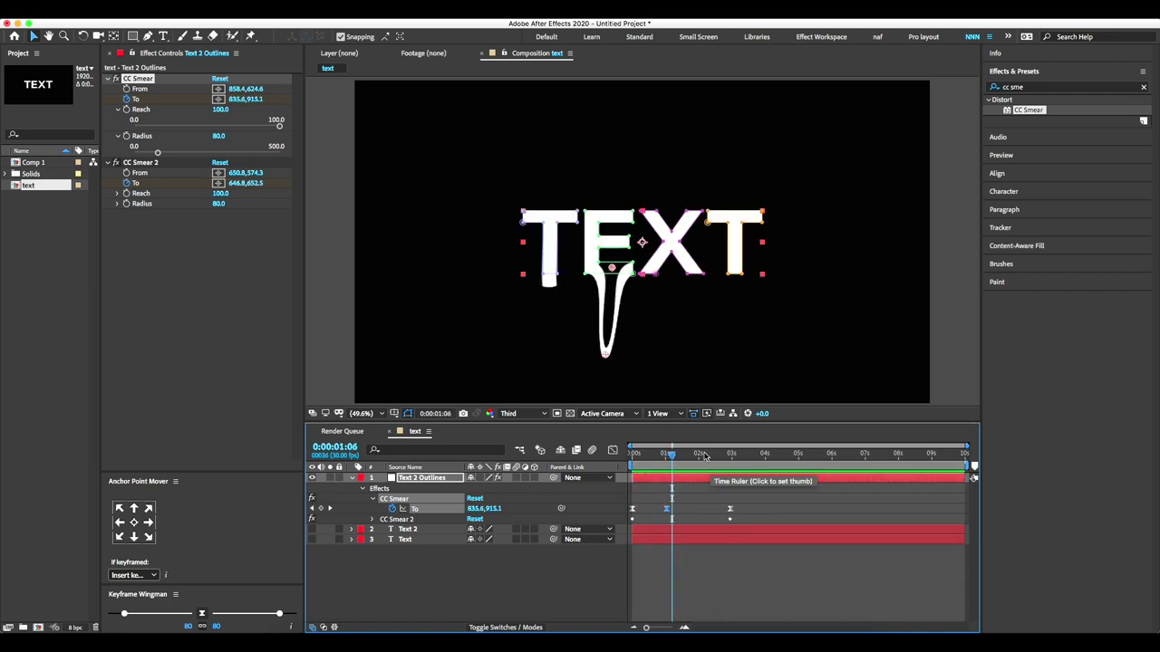
key(Home)
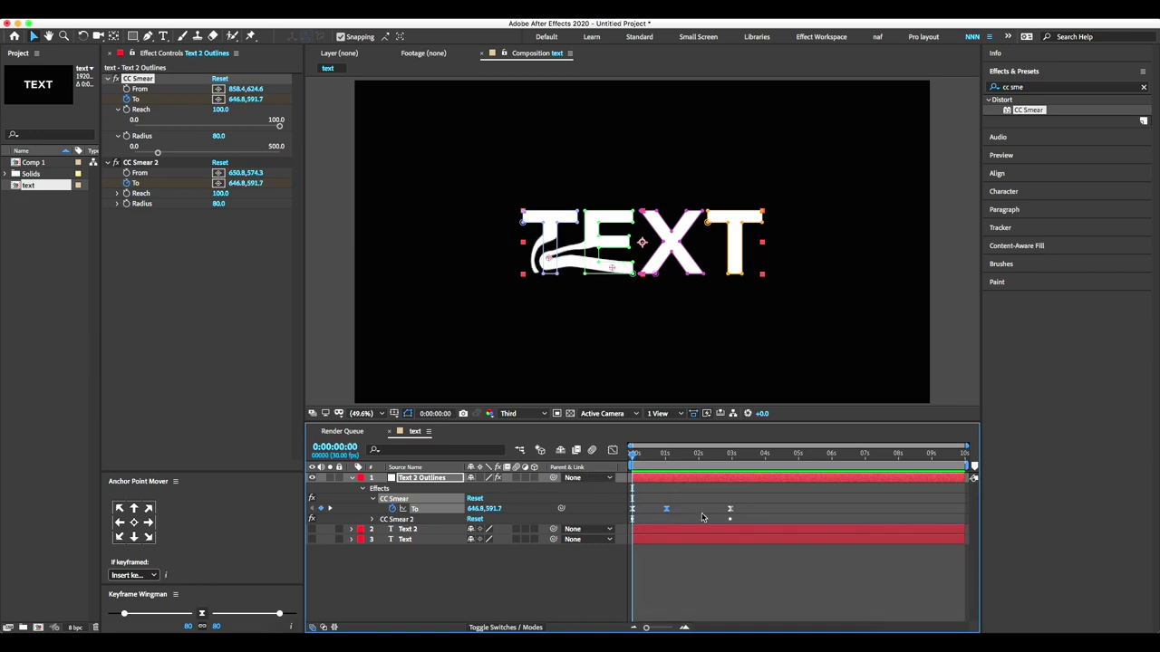
mouse_move(702, 496)
mouse_down()
mouse_move(625, 518)
mouse_move(666, 521)
mouse_up()
key(u)
key(u)
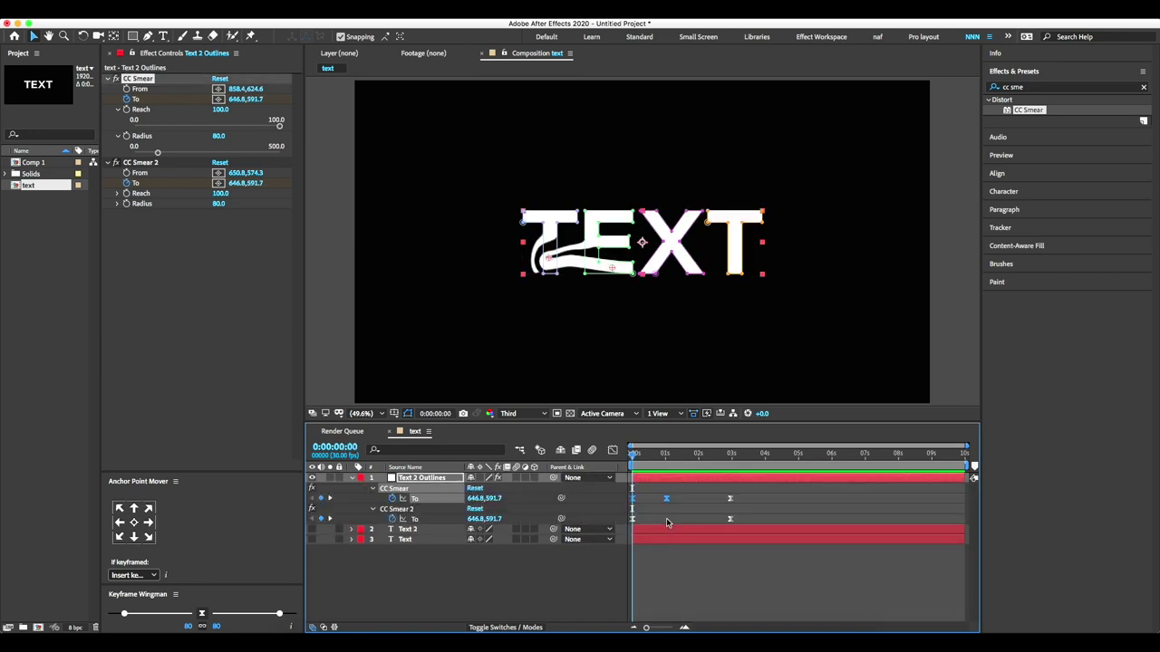
click(676, 494)
key(space)
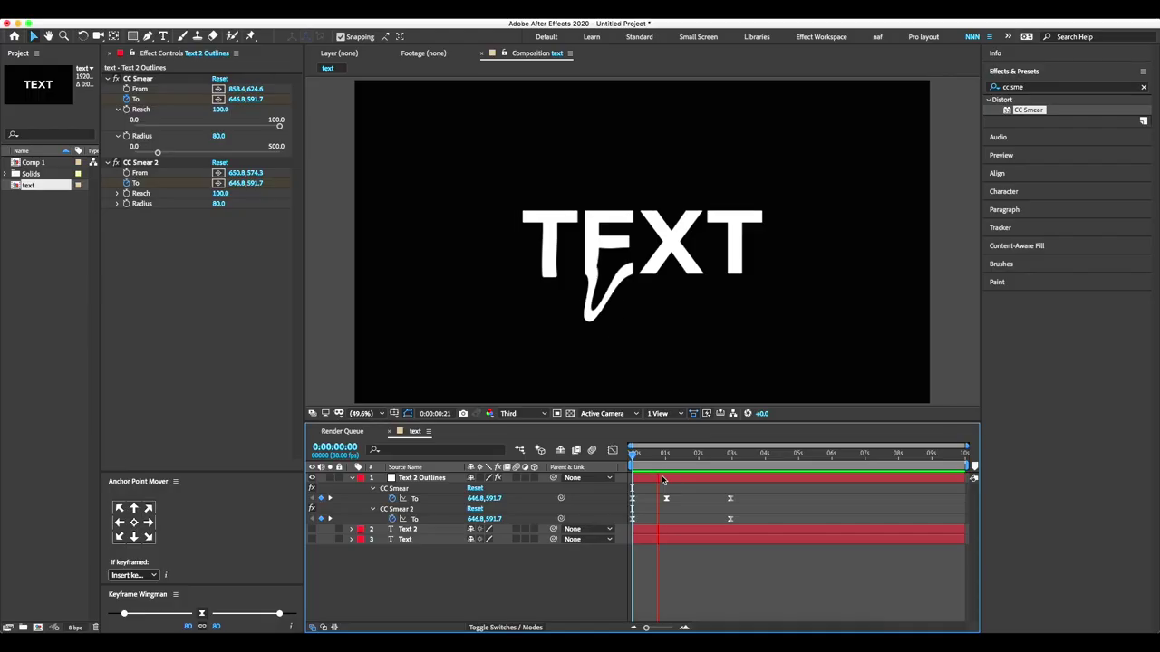
key(space)
click(671, 479)
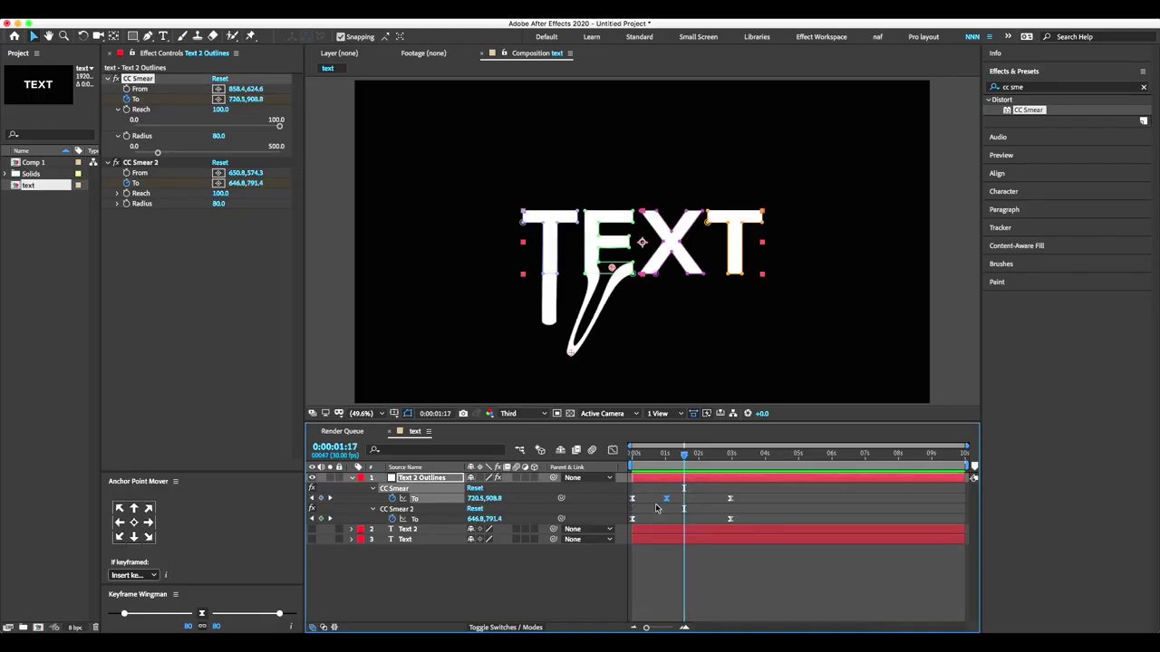
drag(684, 458, 723, 477)
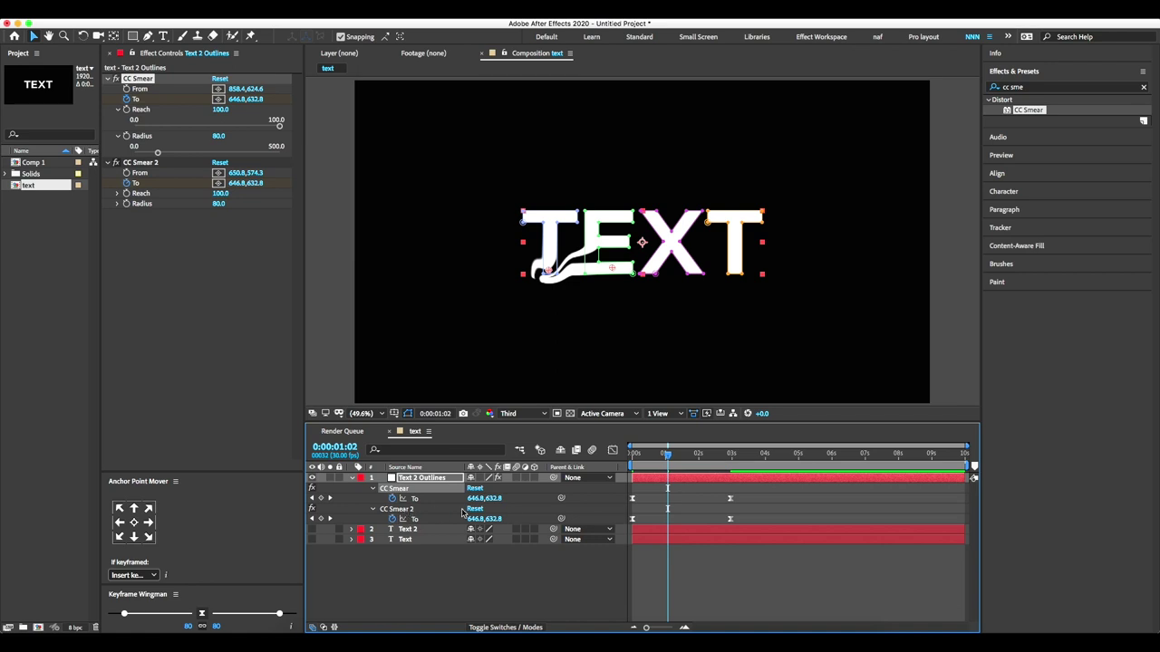
key(space)
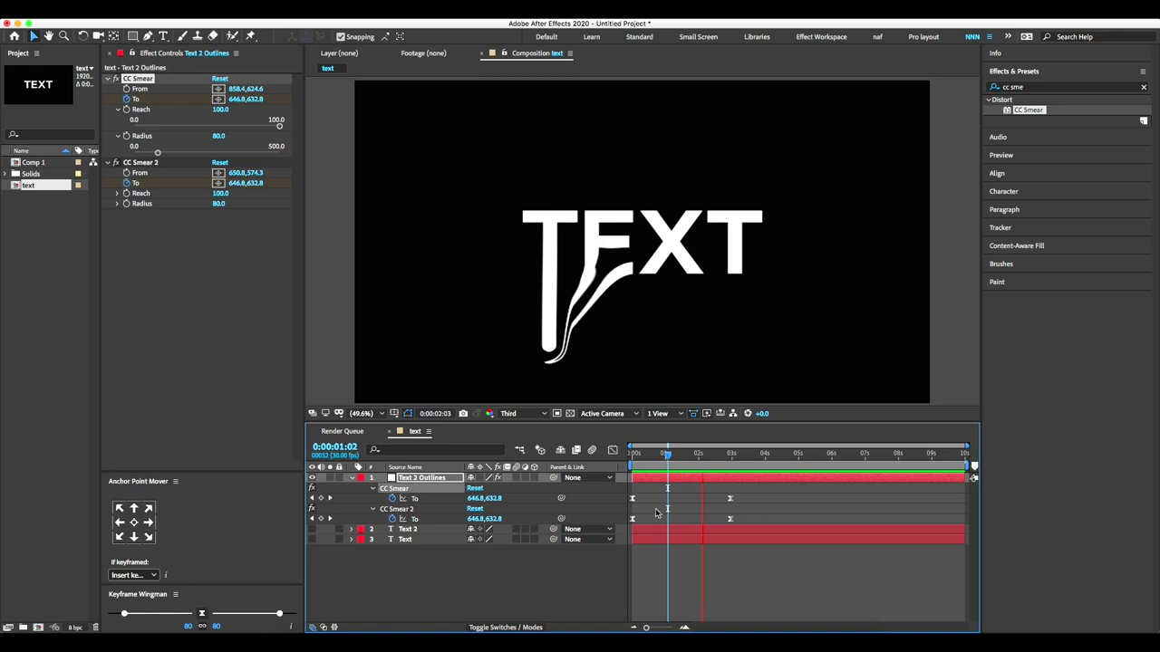
Undo the extra smear, then duplicate CC Smear and the Text 2 Outlines layer with Ctrl+D
key(ctrl+z)
key(ctrl+z)
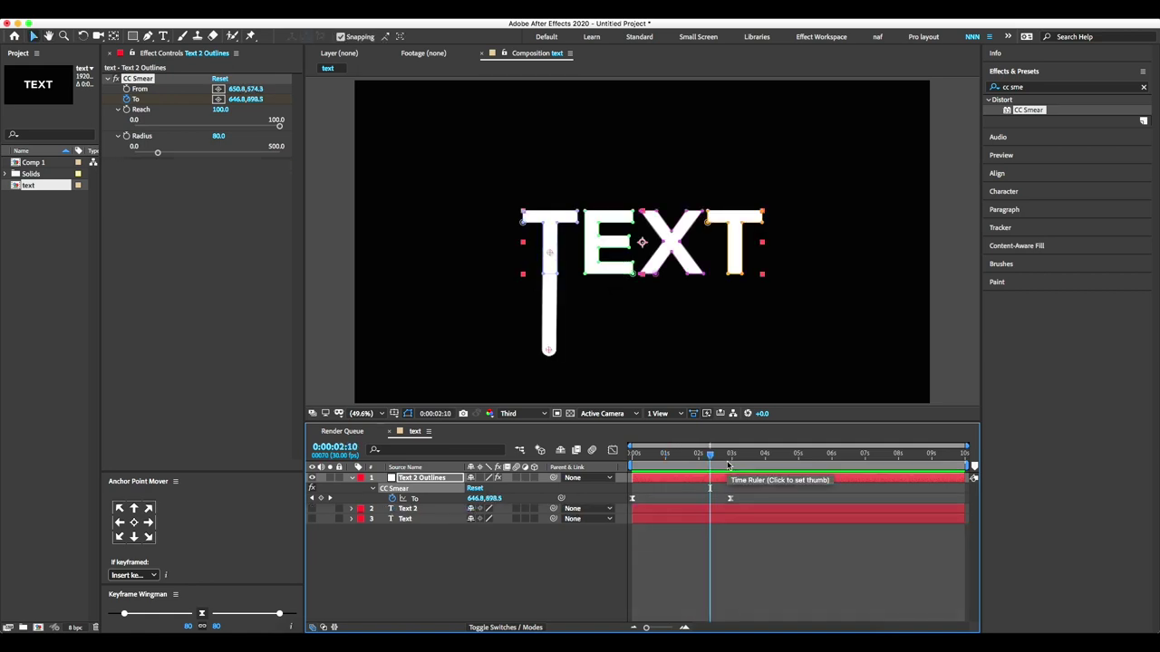
drag(710, 464, 614, 467)
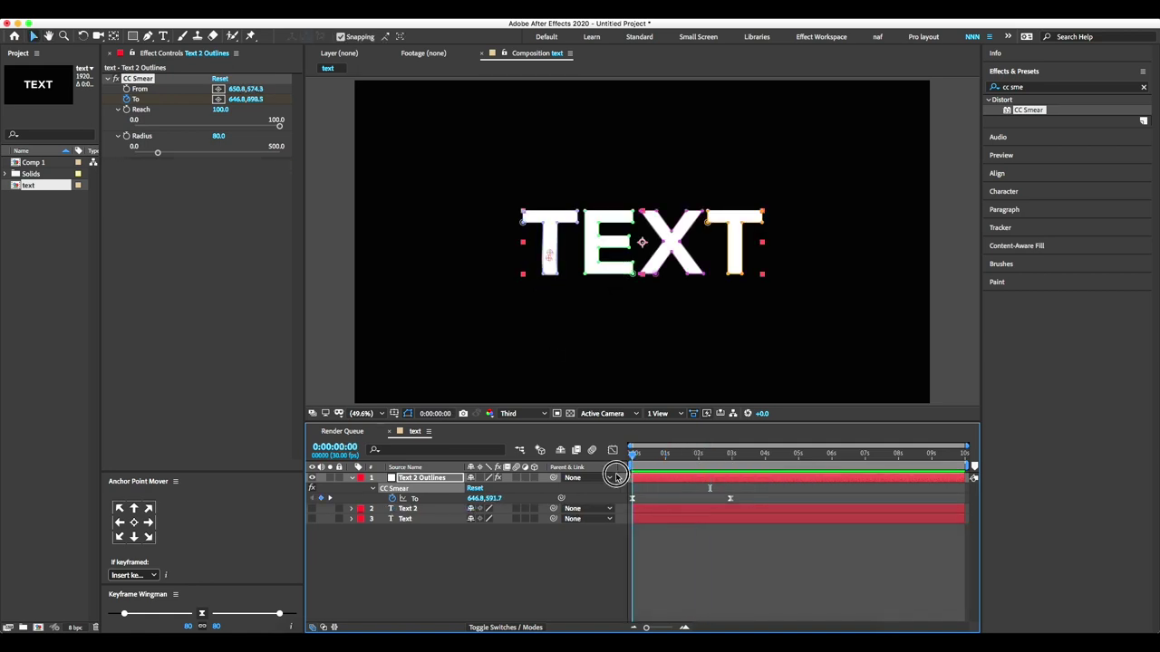
click(352, 478)
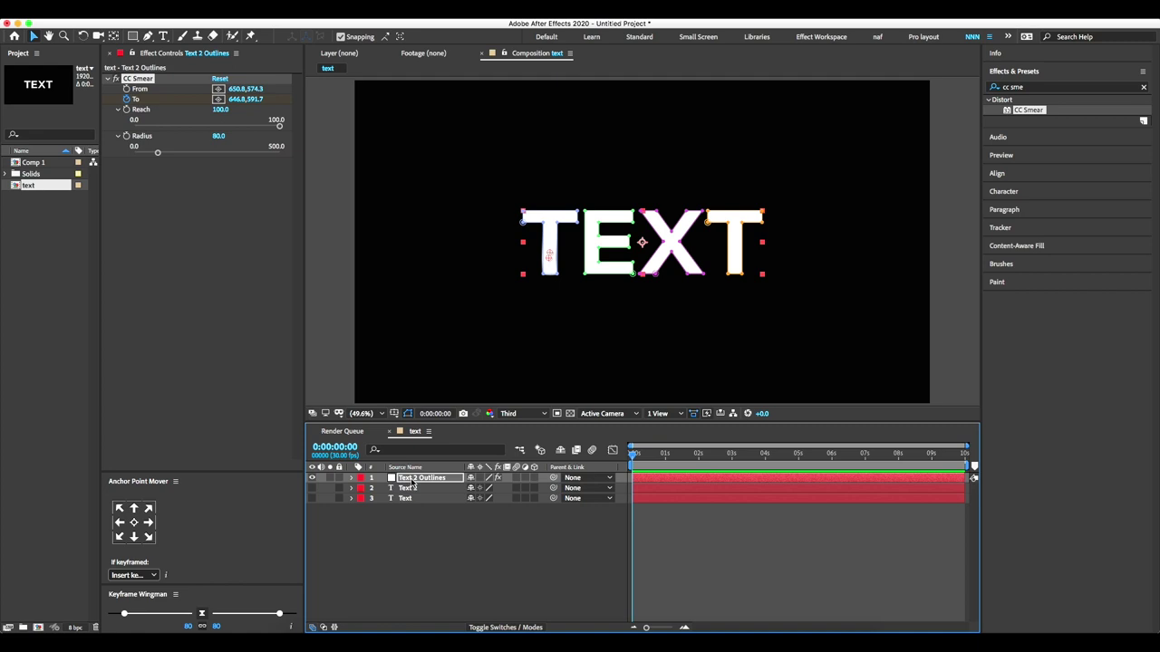
key(ctrl+d)
click(412, 480)
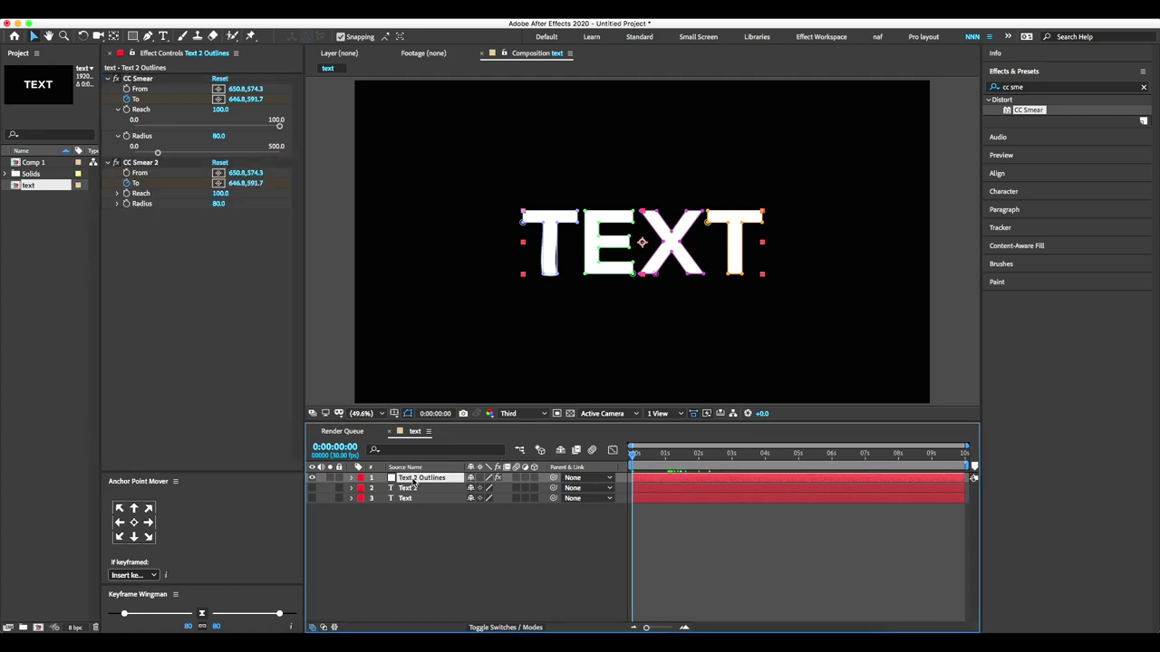
key(ctrl+d)
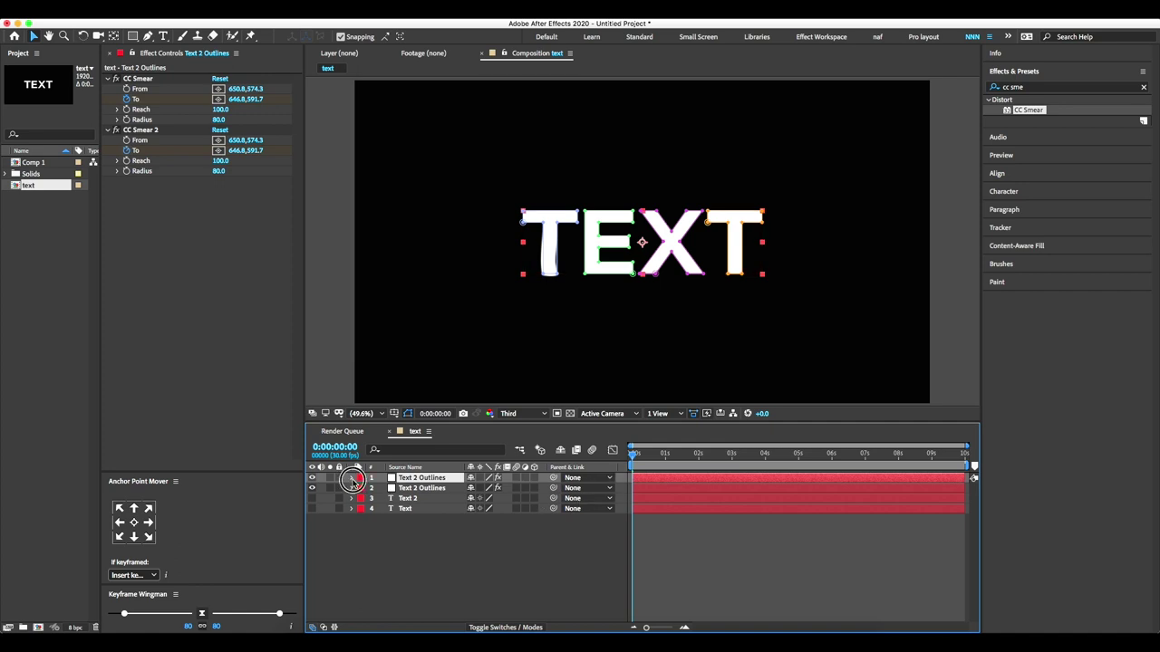
Expand the top Text 2 Outlines layer's masks and drop a new CC Smear onto it
click(351, 478)
click(361, 489)
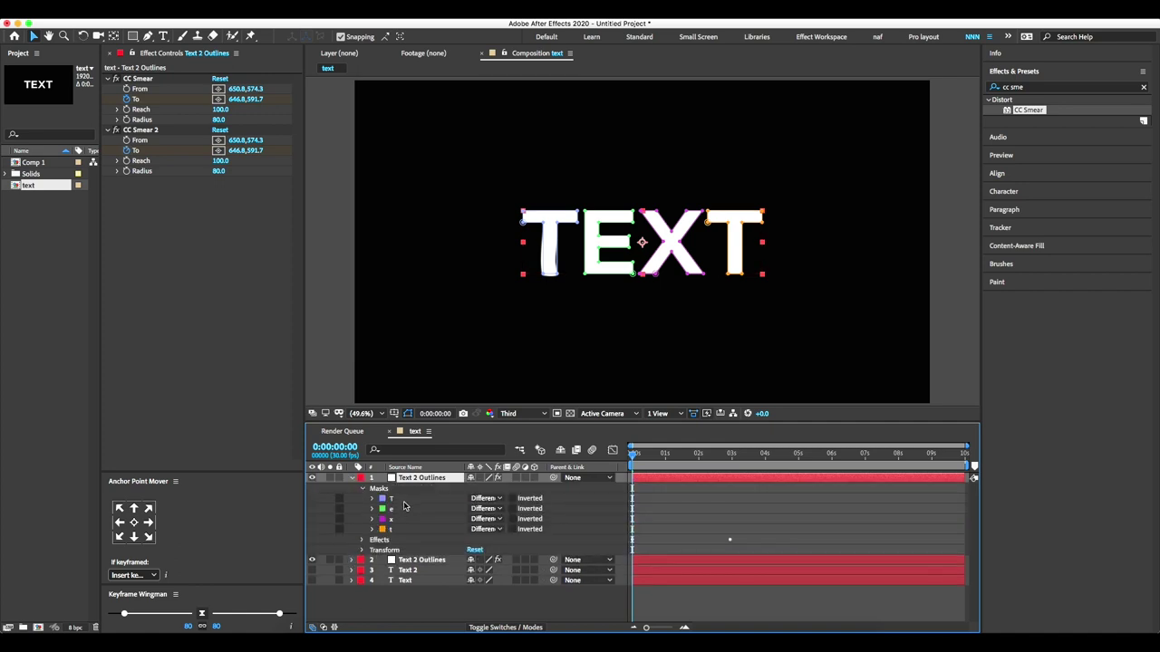
click(405, 502)
drag(1099, 111, 419, 480)
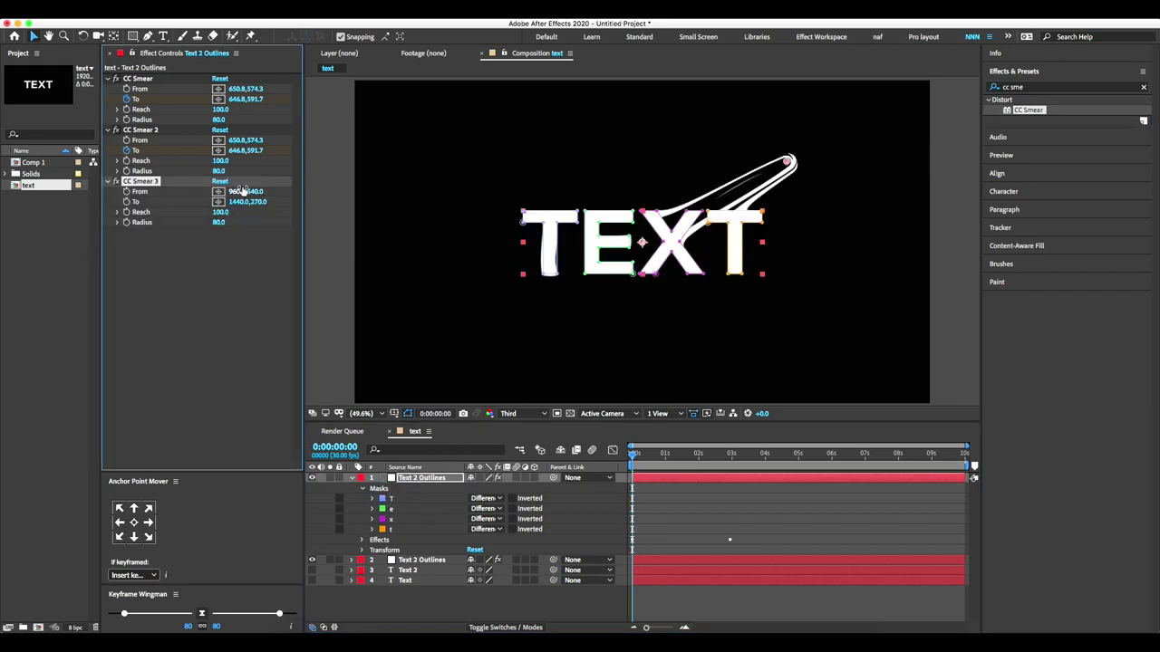
Collapse the first two smears' settings so CC Smear 3's From point can be placed
click(163, 132)
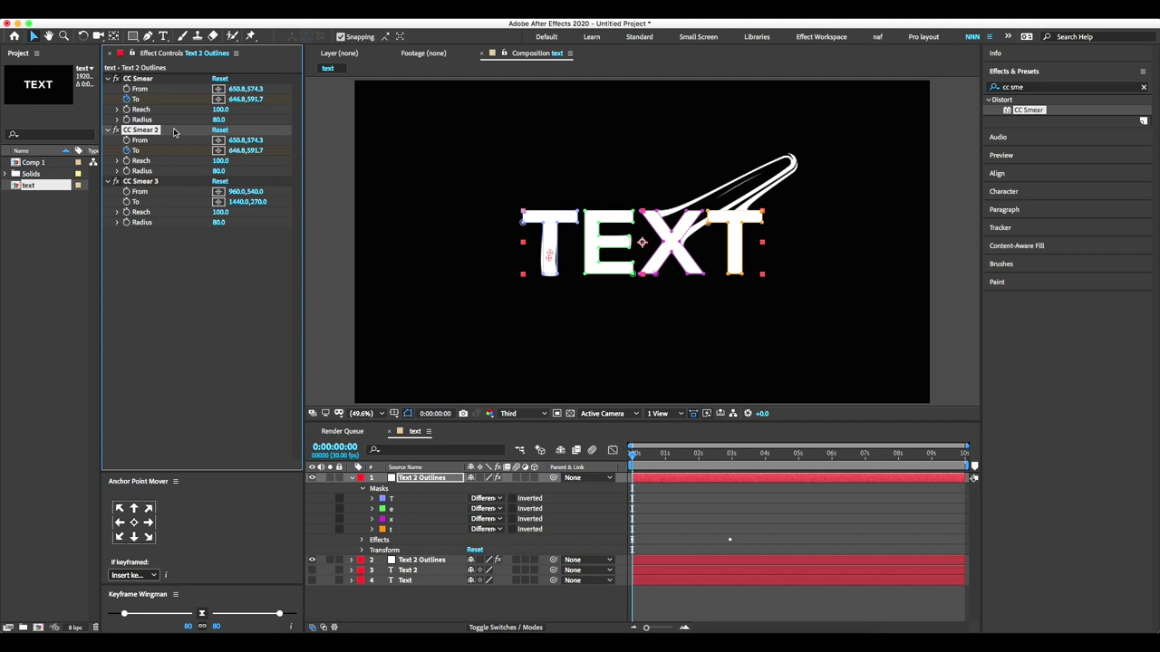
click(108, 79)
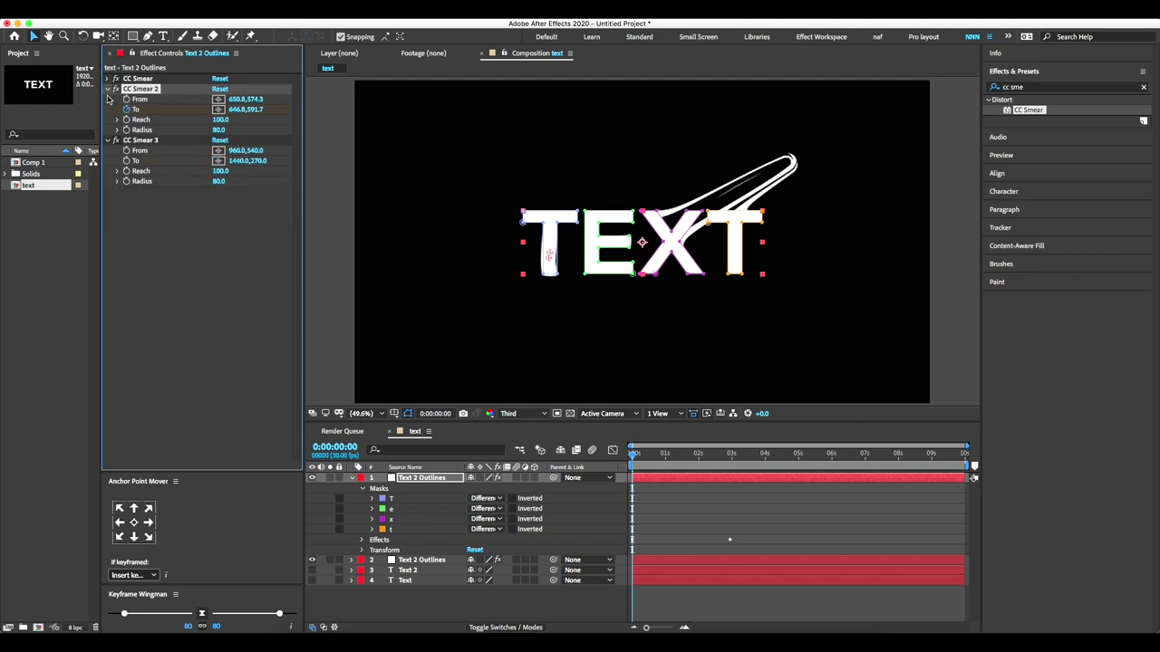
click(107, 89)
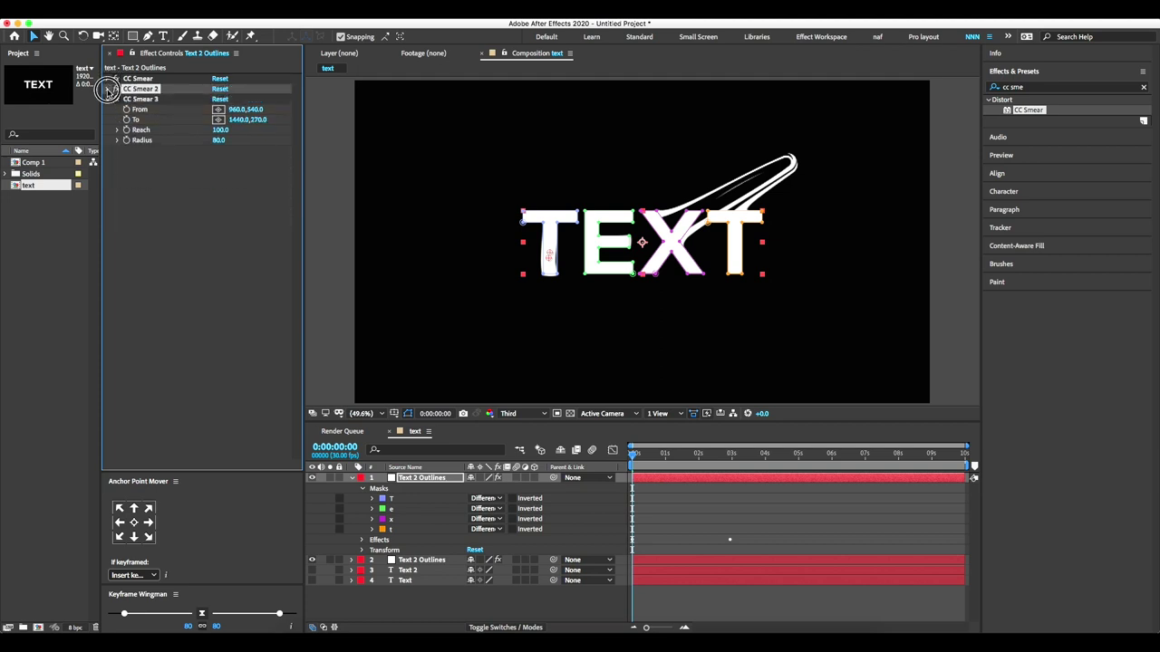
click(108, 89)
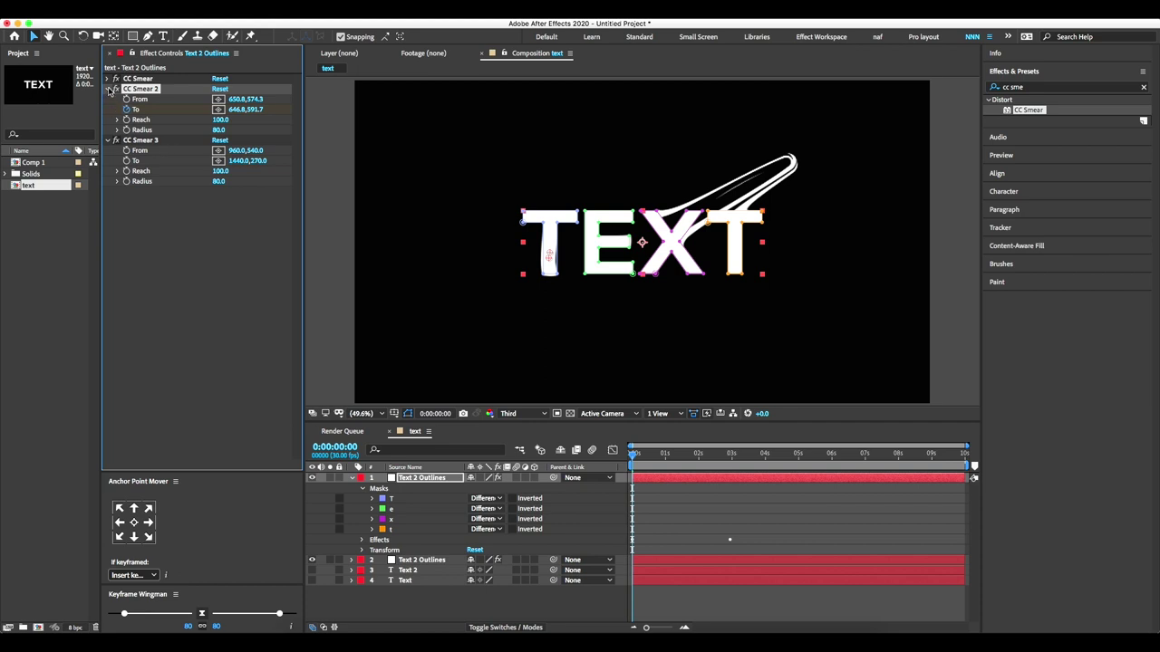
click(108, 89)
click(175, 106)
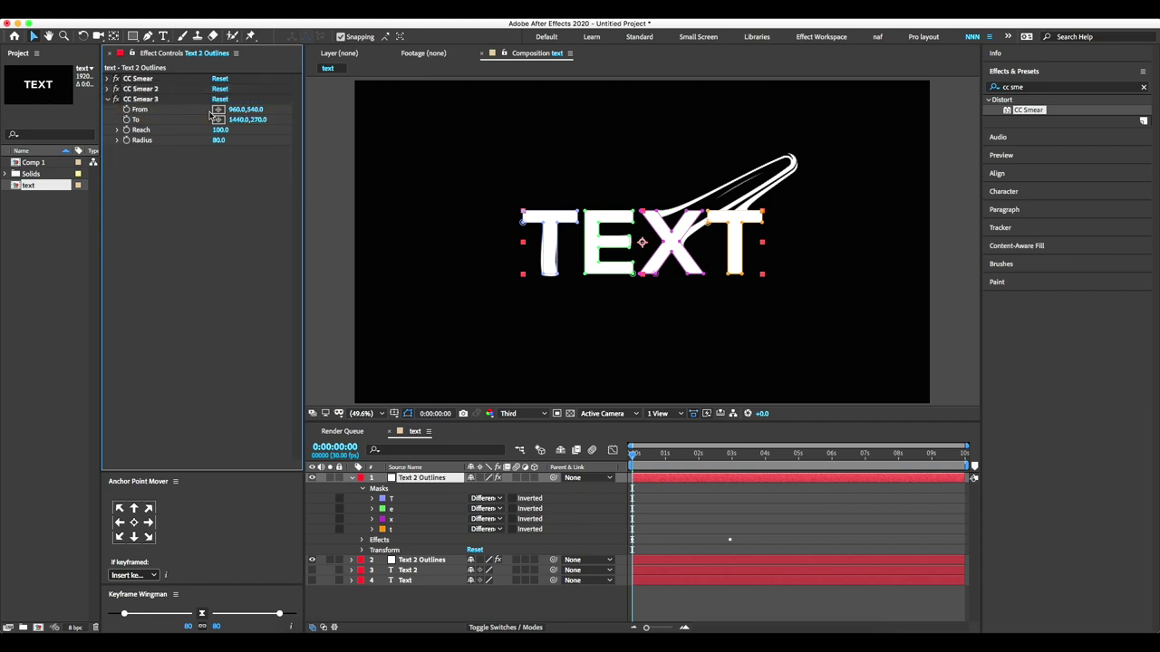
click(219, 108)
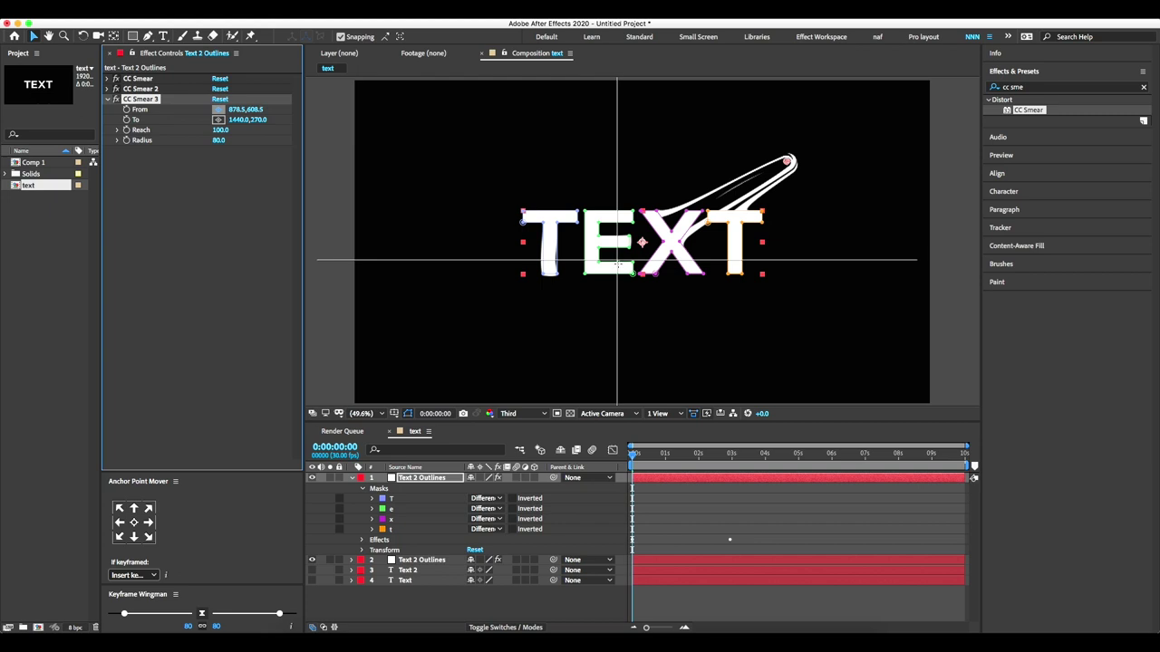
Place CC Smear 3's From point on the E (860.4,602.5) and To below it (862.4,852.3)
click(614, 267)
click(219, 119)
click(614, 335)
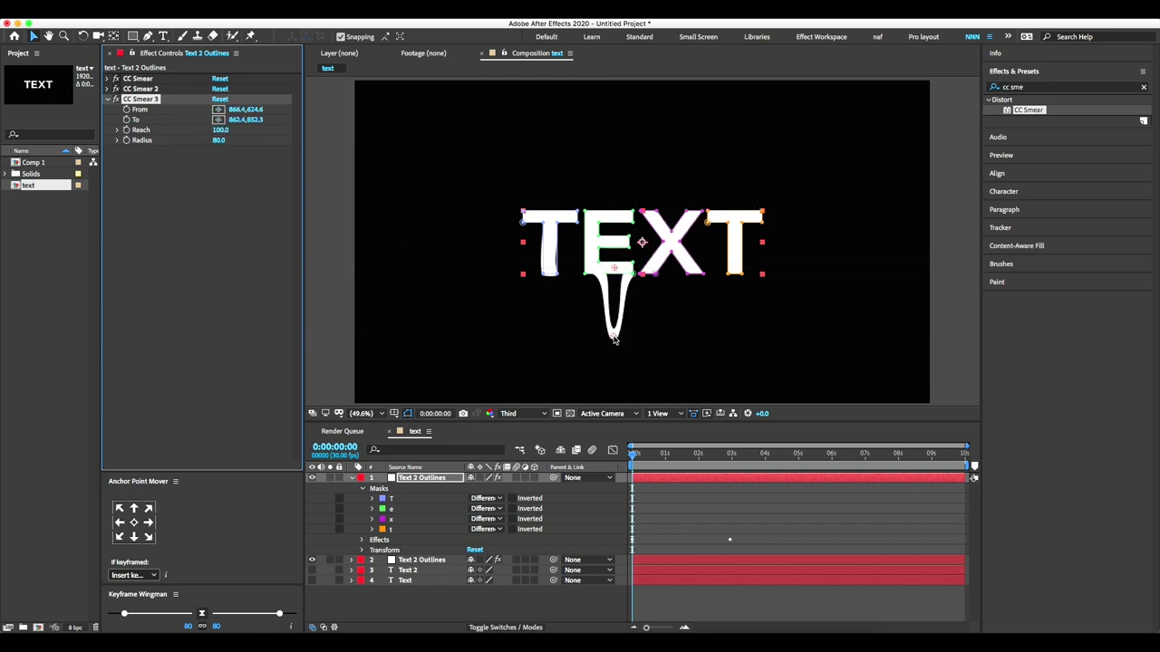
mouse_move(615, 268)
mouse_down()
mouse_move(613, 239)
mouse_move(614, 262)
mouse_up()
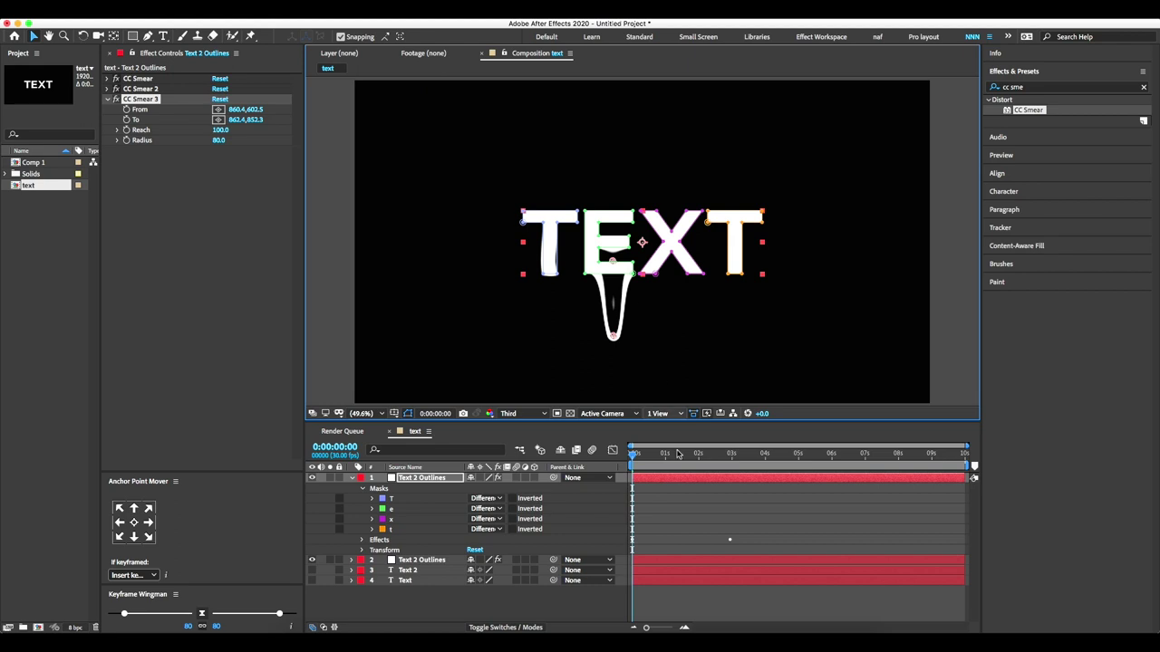
Move CC Smear 3's keyframes to about 3 seconds and retract its To point into the E at the start
key(u)
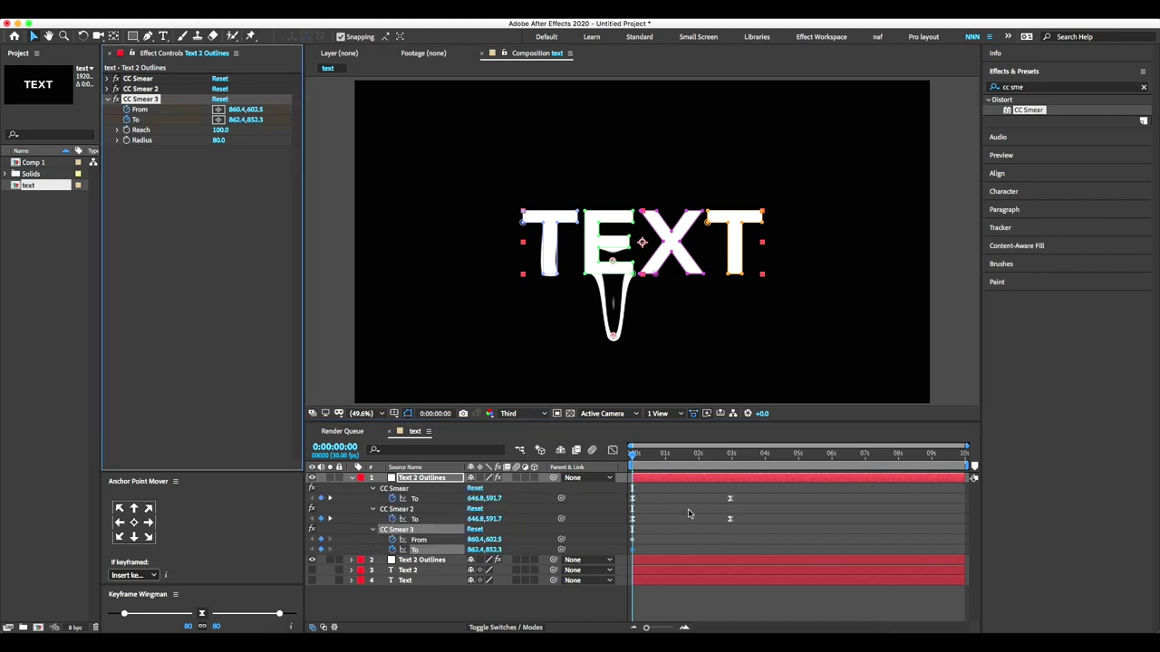
click(670, 510)
drag(671, 530, 620, 569)
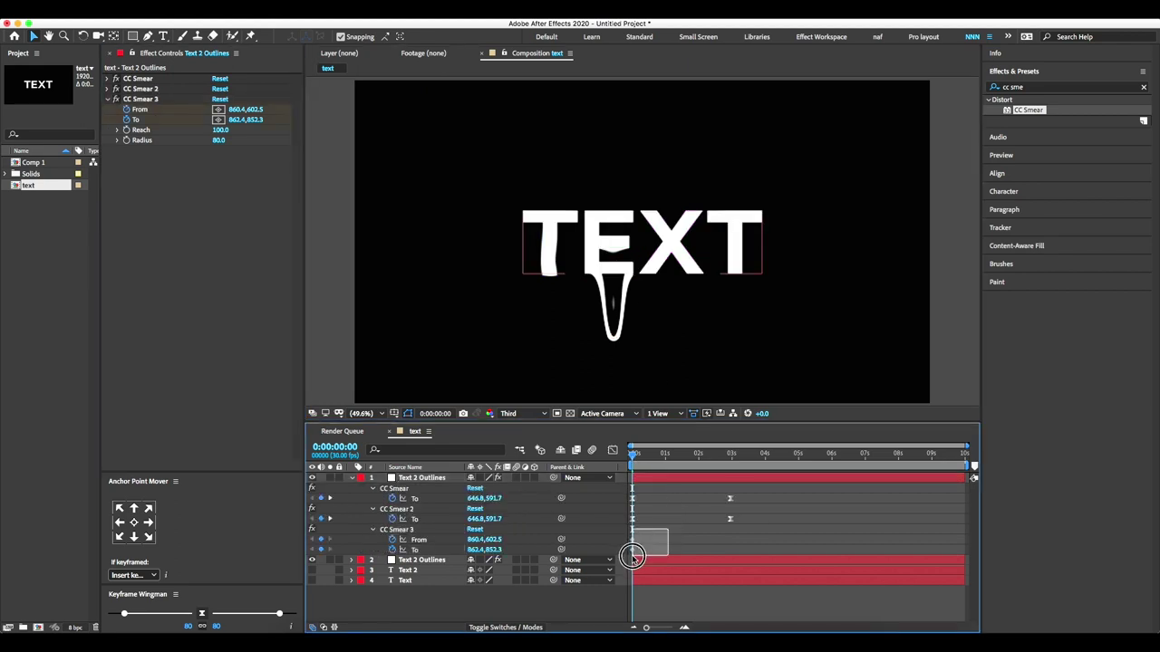
drag(725, 554, 732, 550)
drag(614, 337, 614, 262)
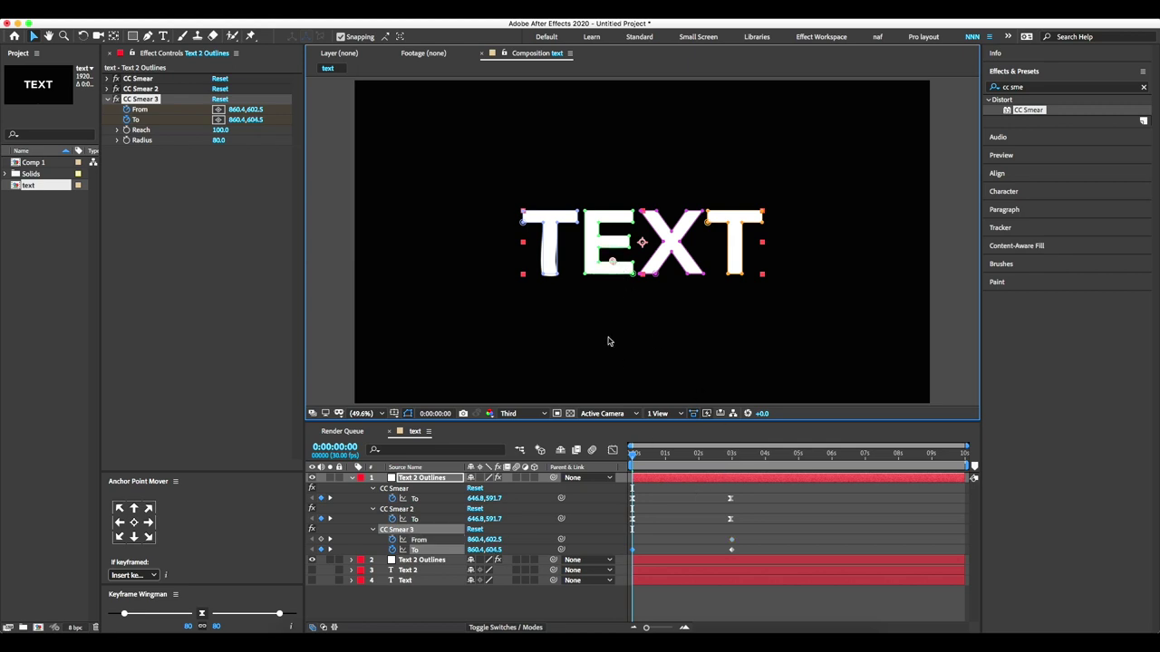
drag(613, 261, 612, 261)
Hide the duplicate Text 2 Outlines layer, then preview and scrub the growing drips
key(space)
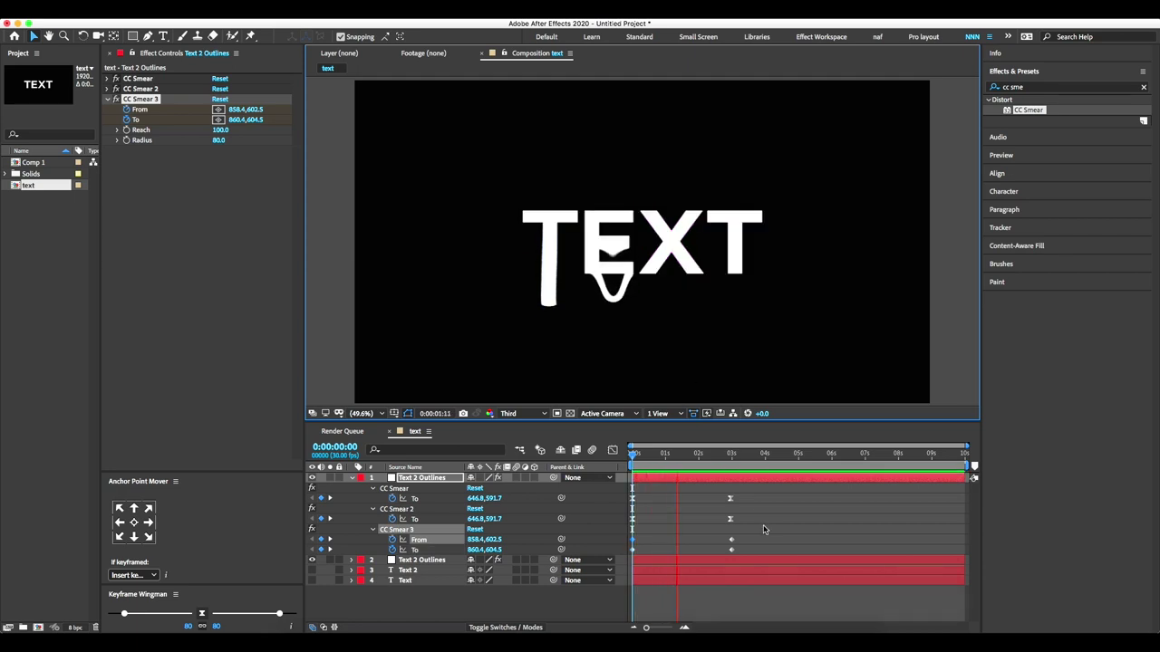
key(space)
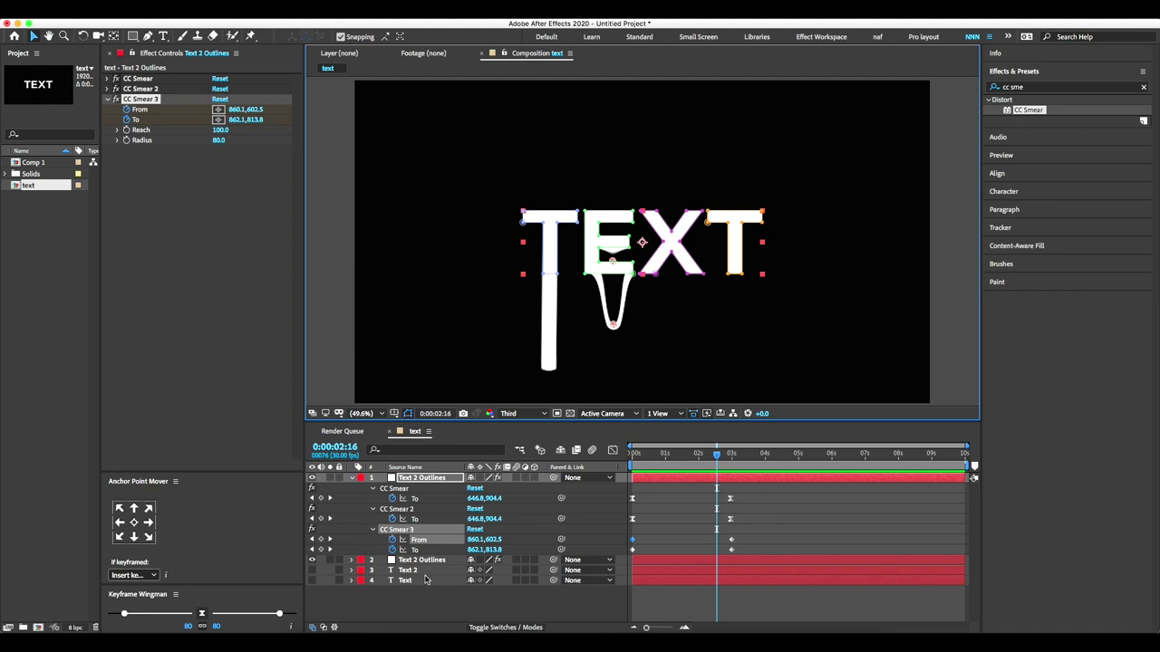
click(312, 560)
key(Home)
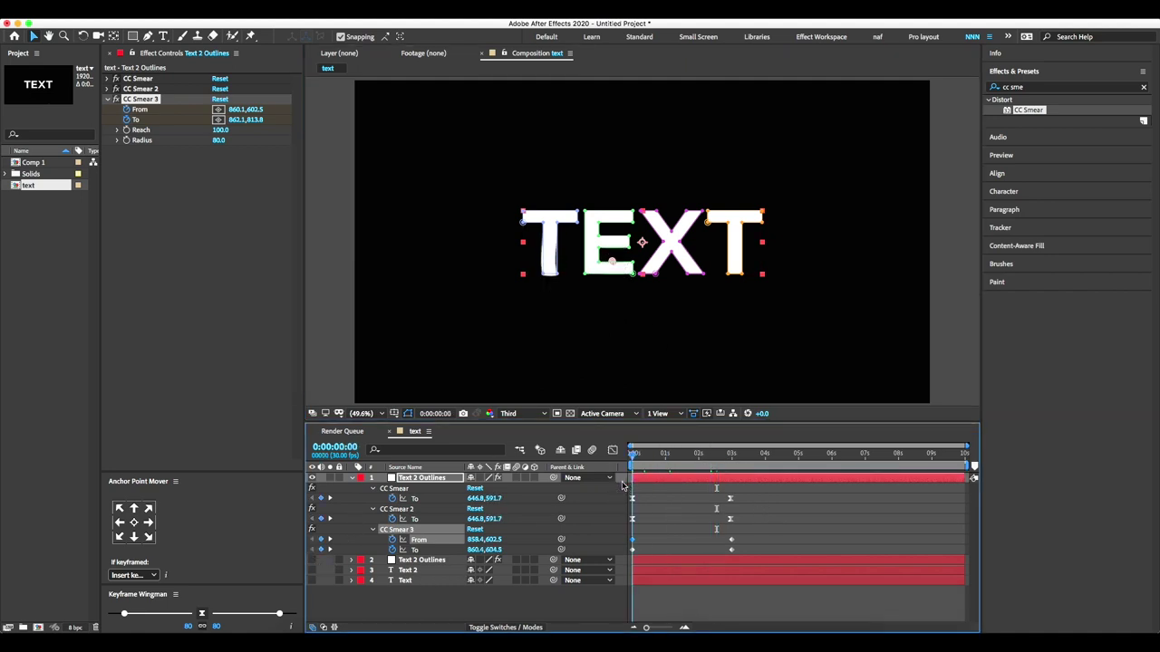
key(space)
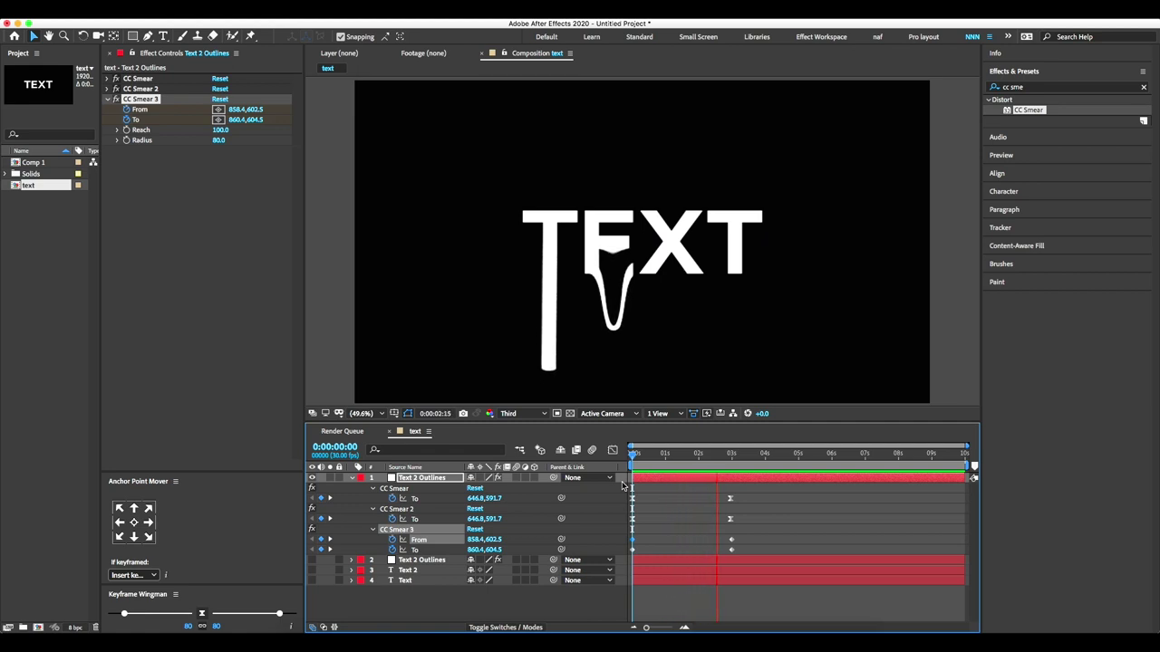
key(space)
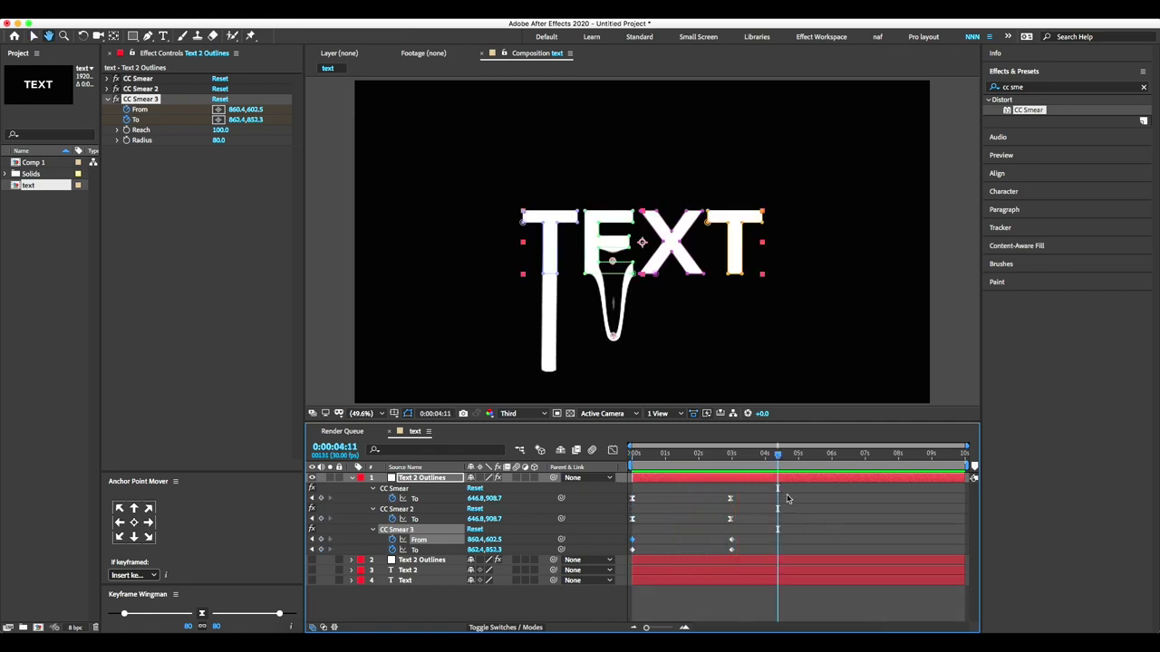
drag(625, 490, 777, 487)
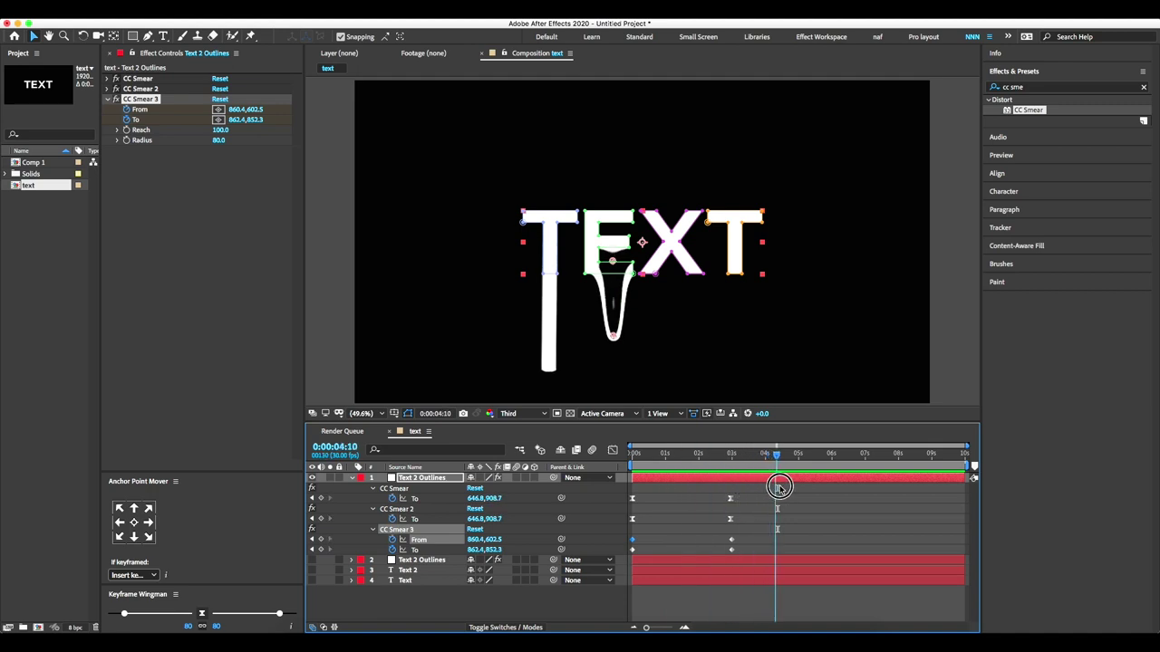
drag(777, 487, 643, 513)
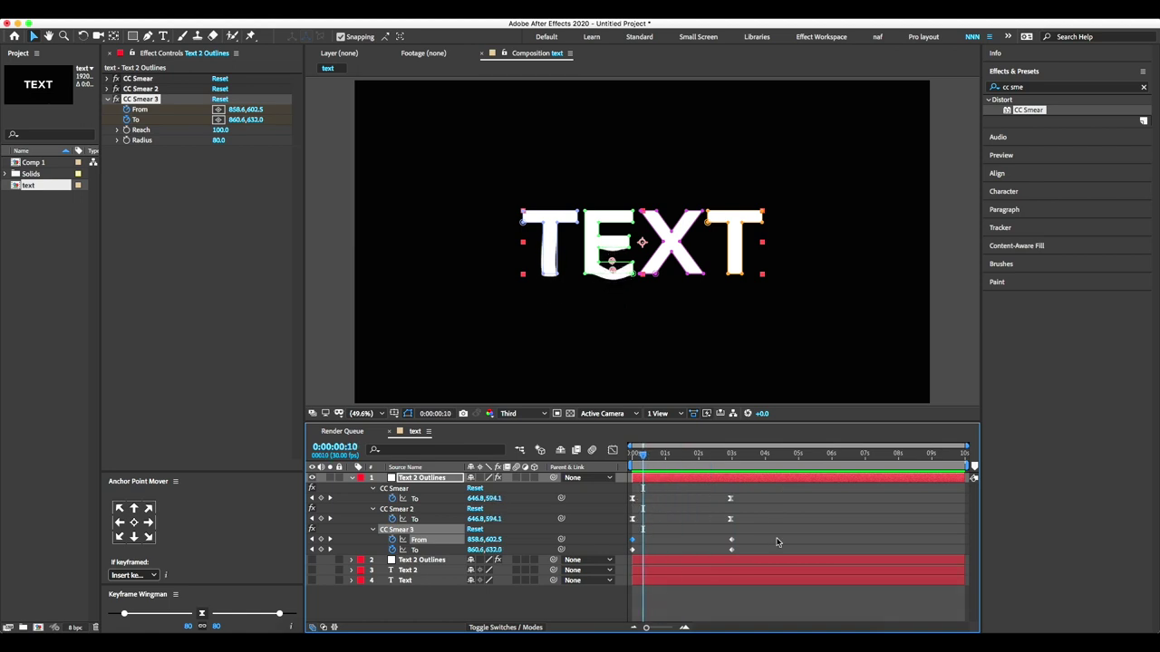
Ease the third smear's keyframes and stop playback at about 4 seconds
drag(774, 541, 624, 561)
key(space)
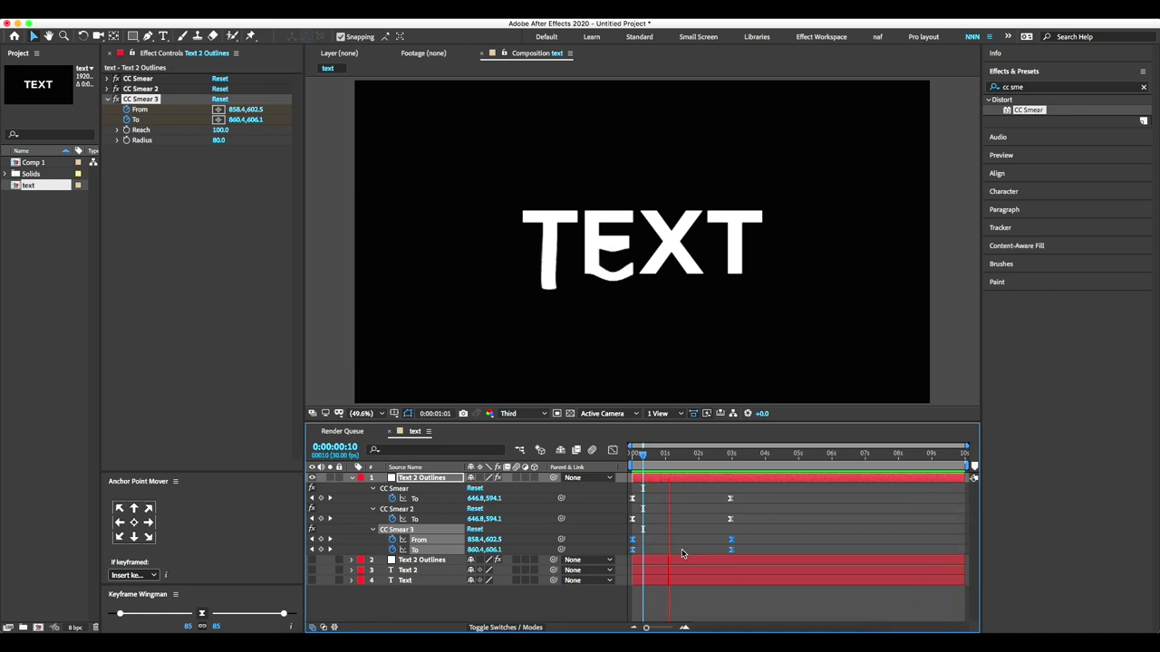
click(766, 459)
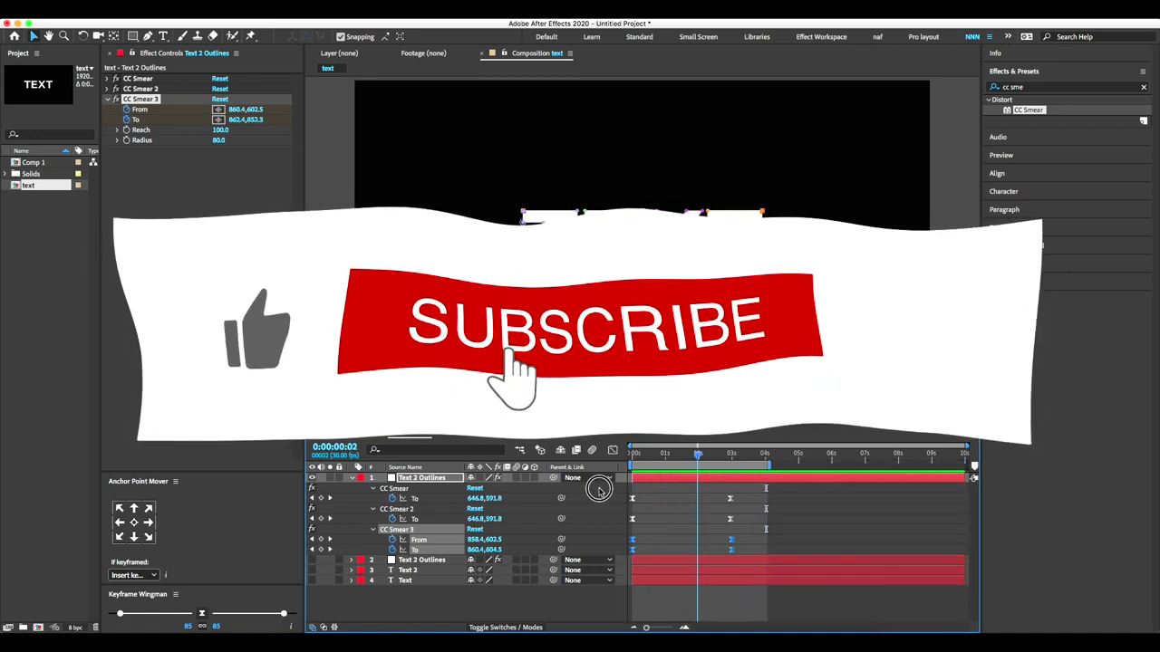
End the work area at 4 seconds with N and return to the composition start
key(n)
key(Home)
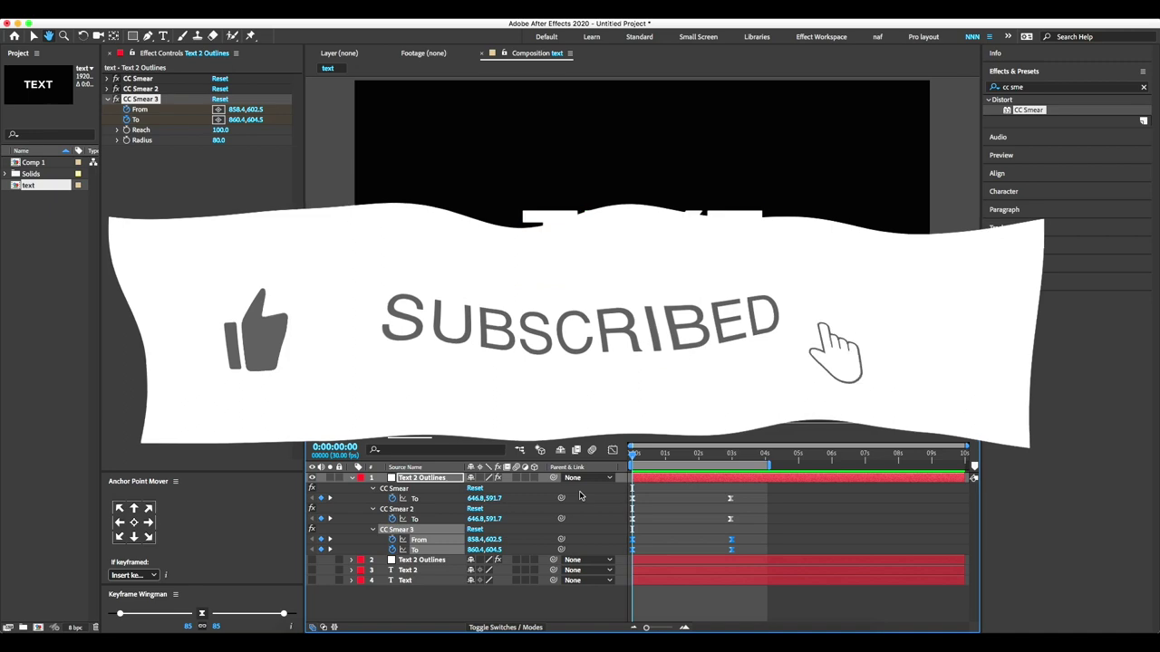